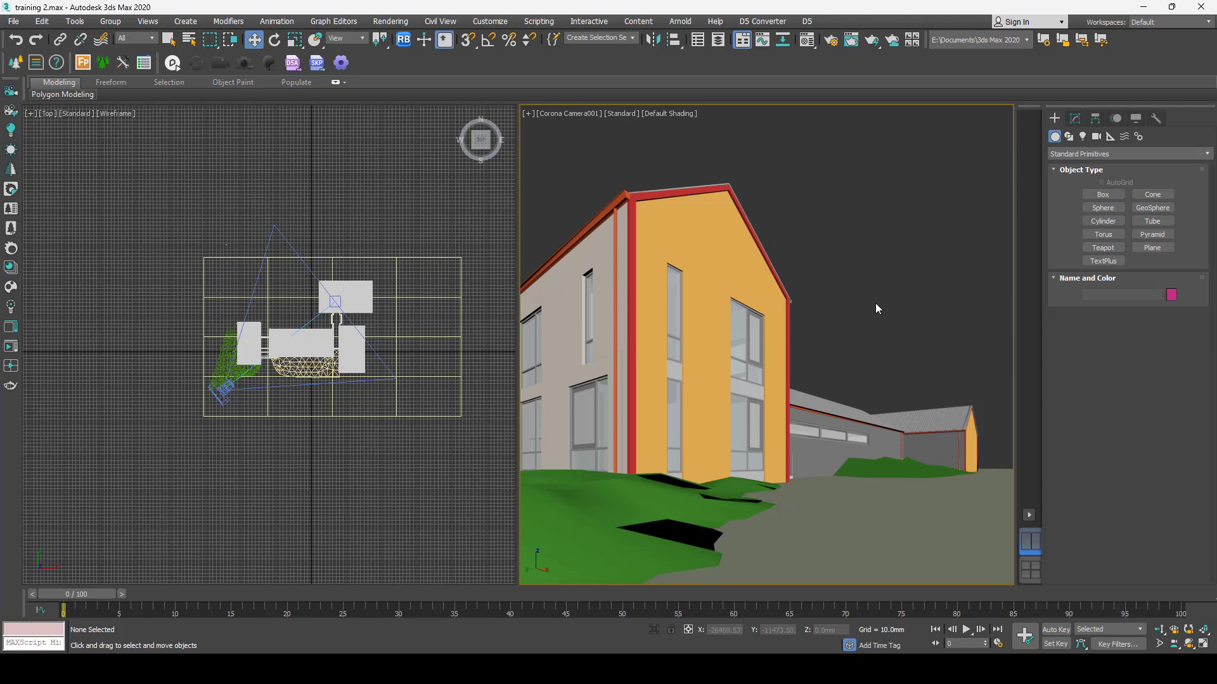
# - Start D5 Render from the 3ds Max barnhouse scene using the D5 menu
pyautogui.click(806, 23)
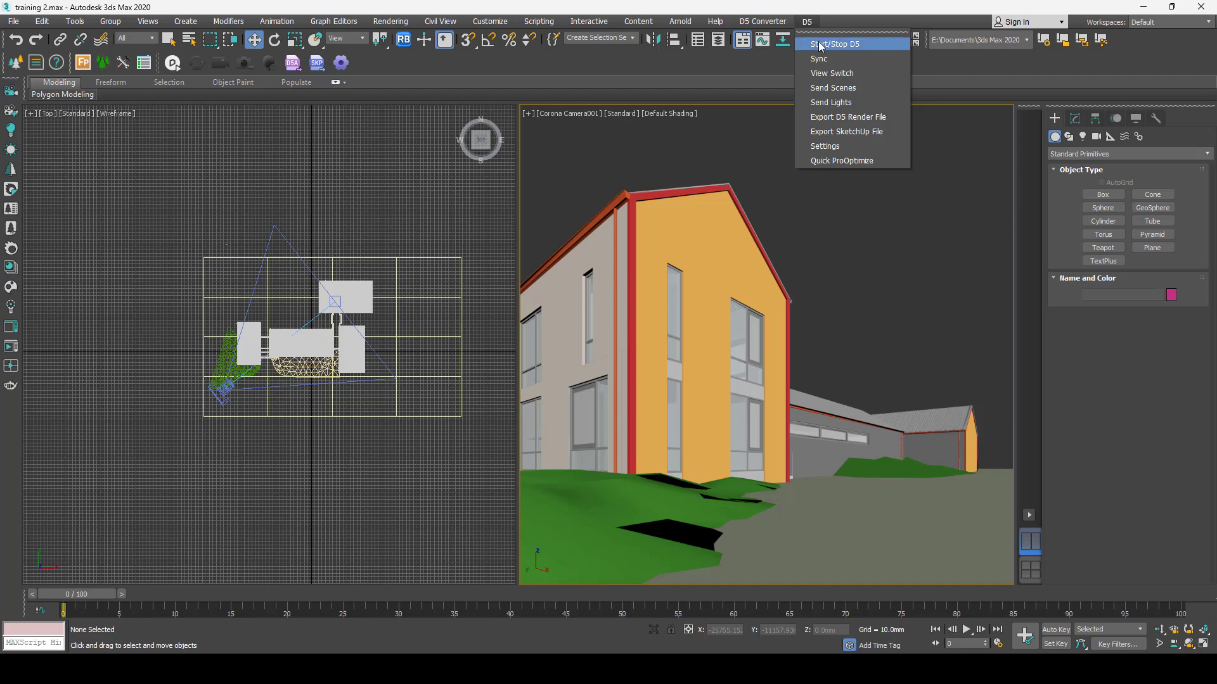
pyautogui.click(821, 44)
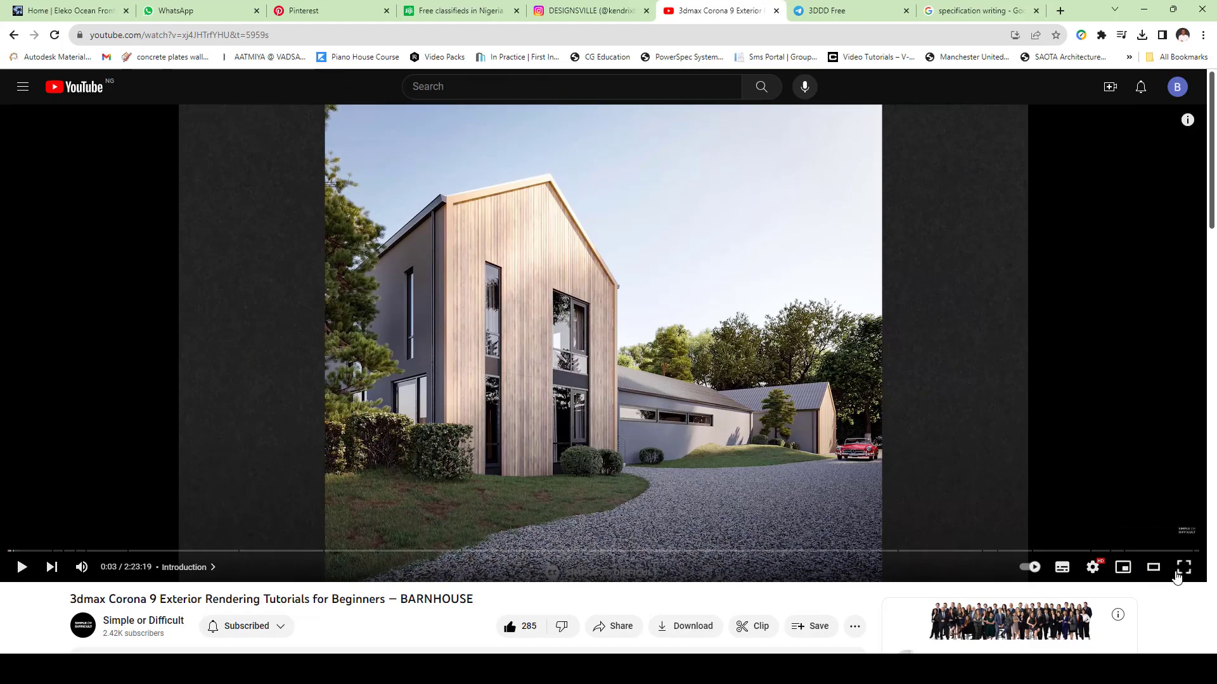
# - Watch the barnhouse reference video full screen, then exit full-screen playback
pyautogui.click(1181, 572)
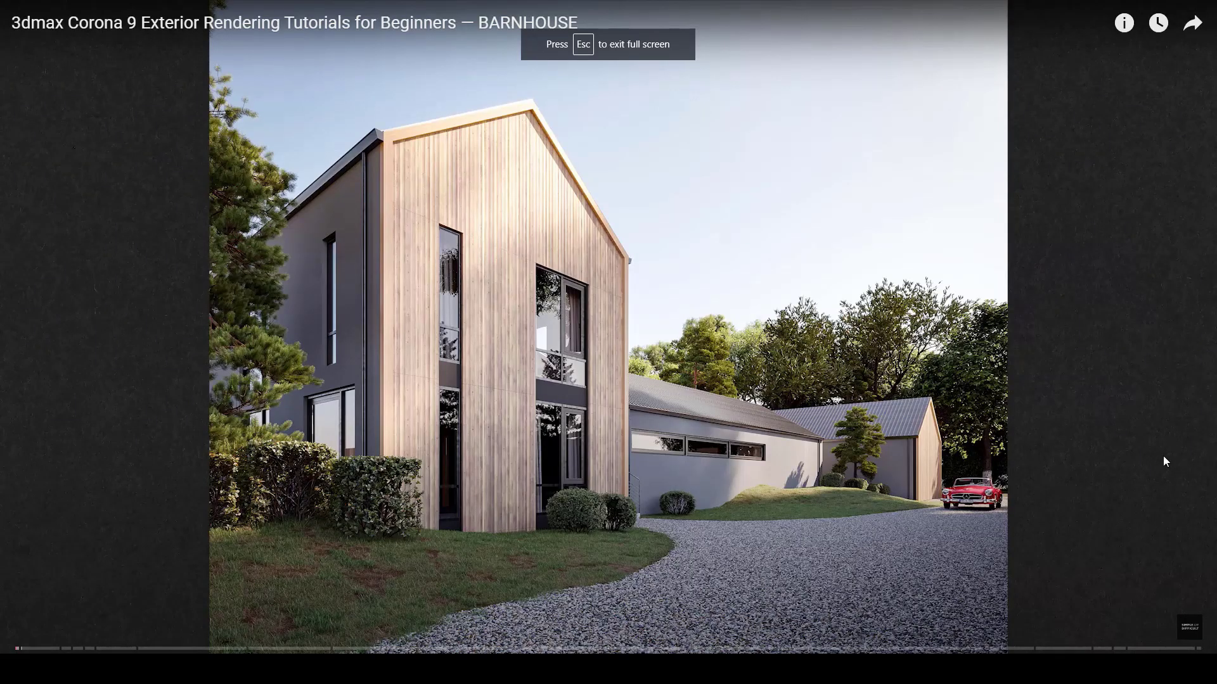
pyautogui.press('Escape')
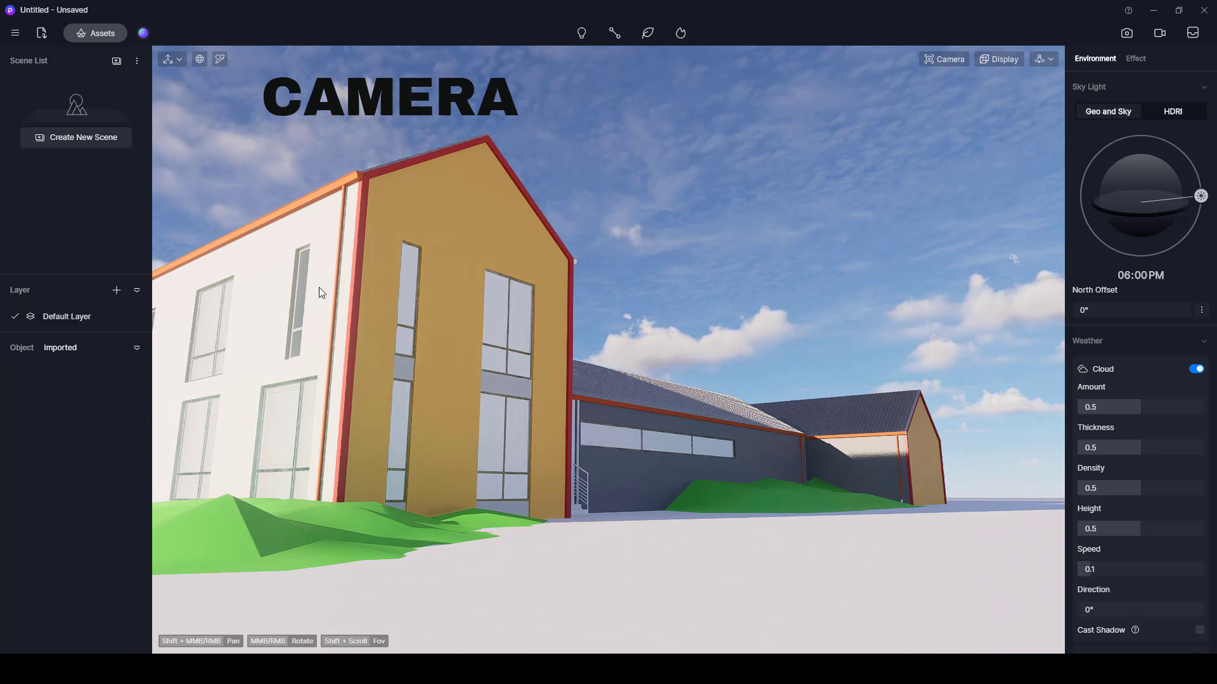
# - Enable two-point perspective and set the camera focal length to 28mm
pyautogui.press('F8')
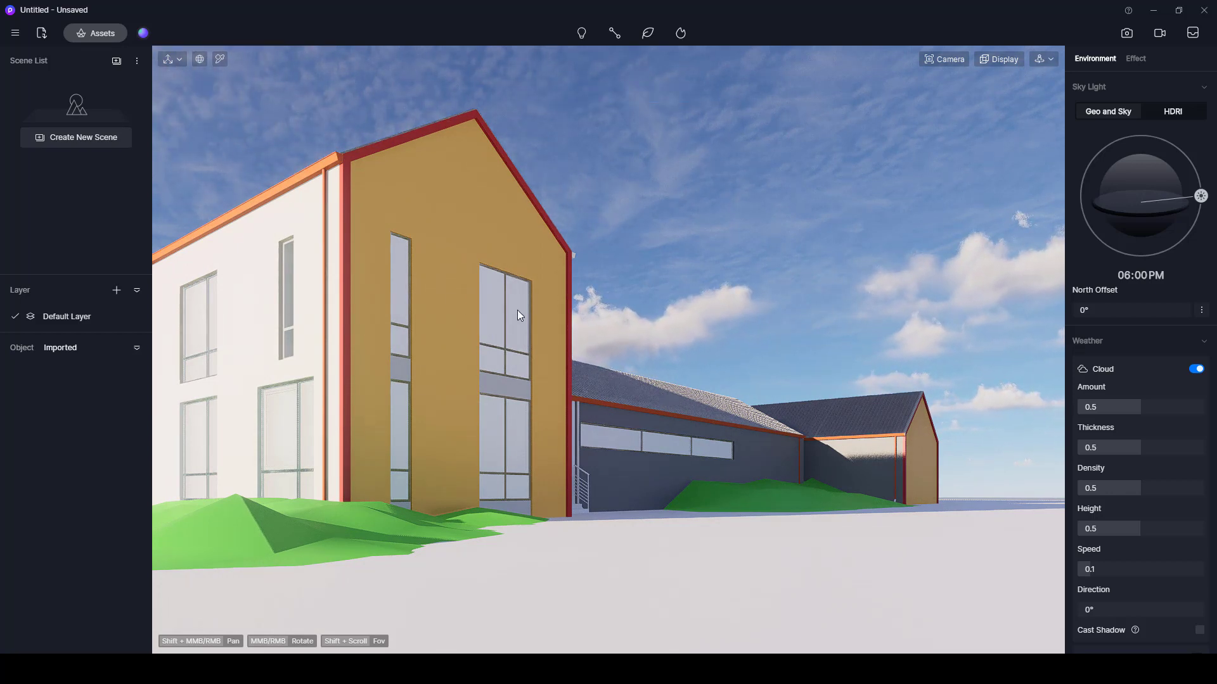
pyautogui.click(951, 58)
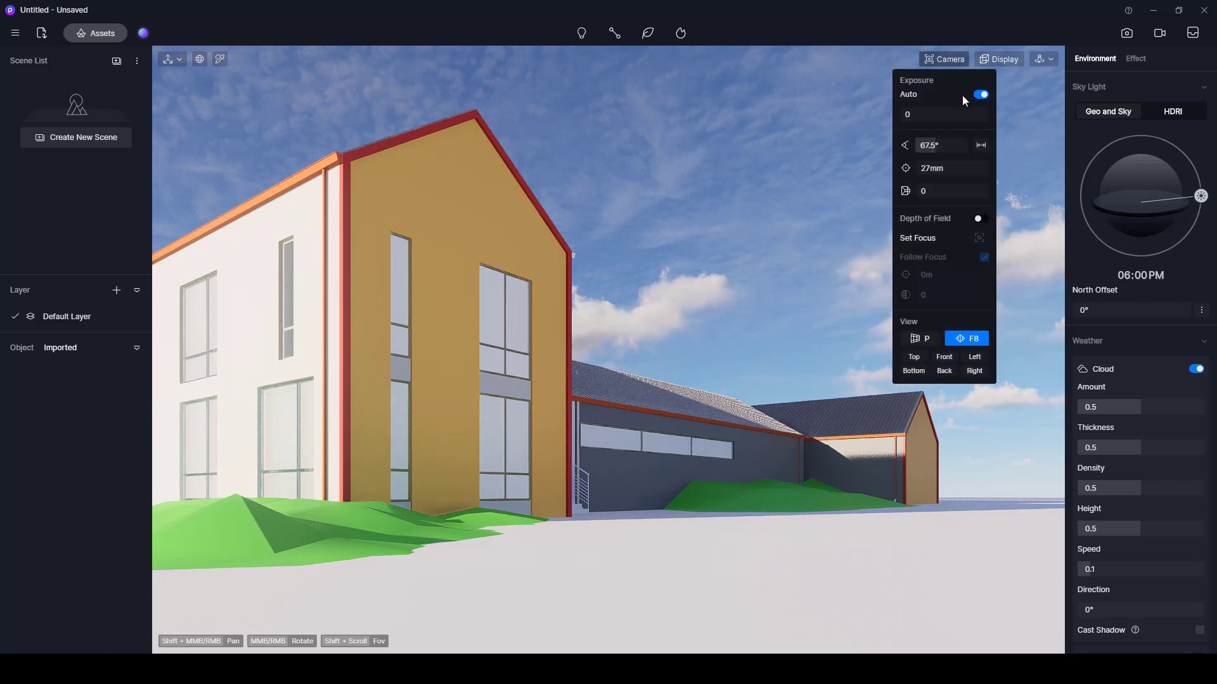
pyautogui.click(943, 169)
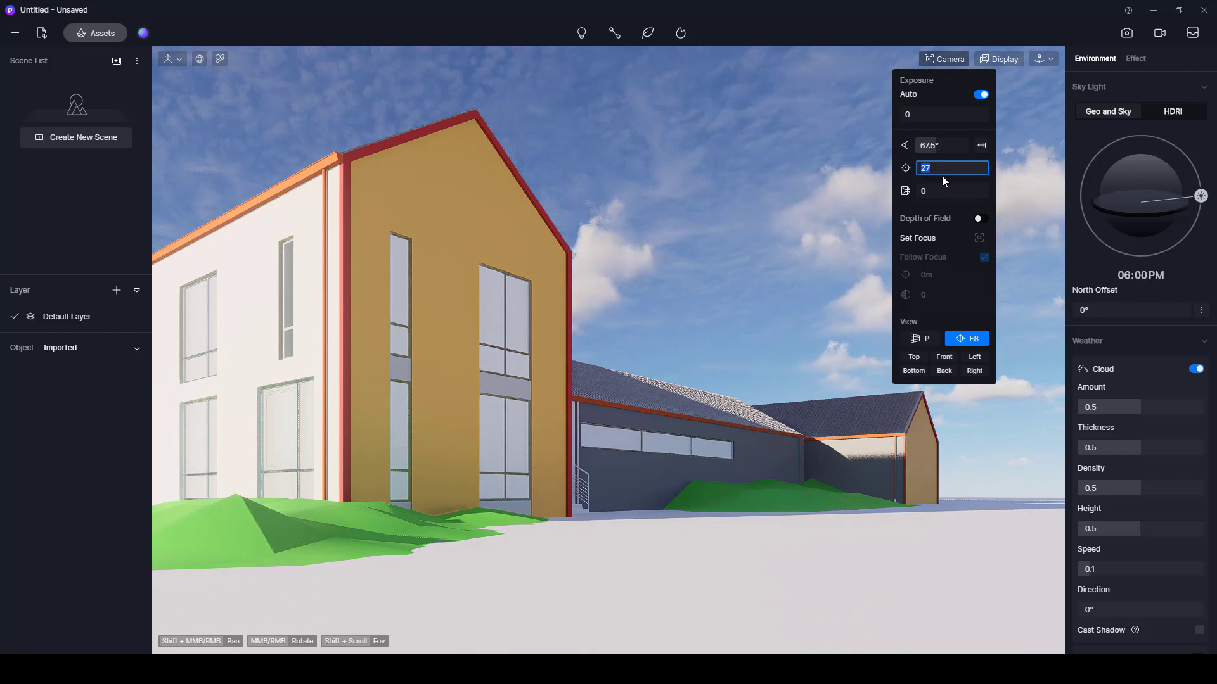
pyautogui.write('28')
pyautogui.press('Return')
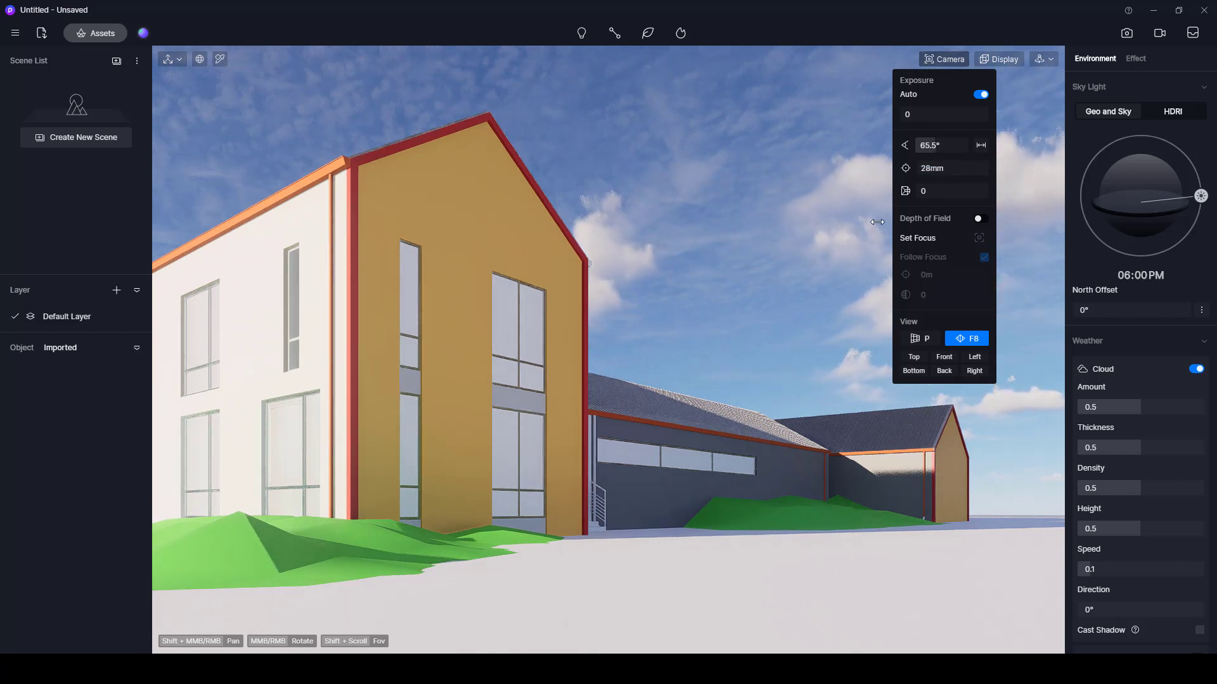
pyautogui.click(712, 246)
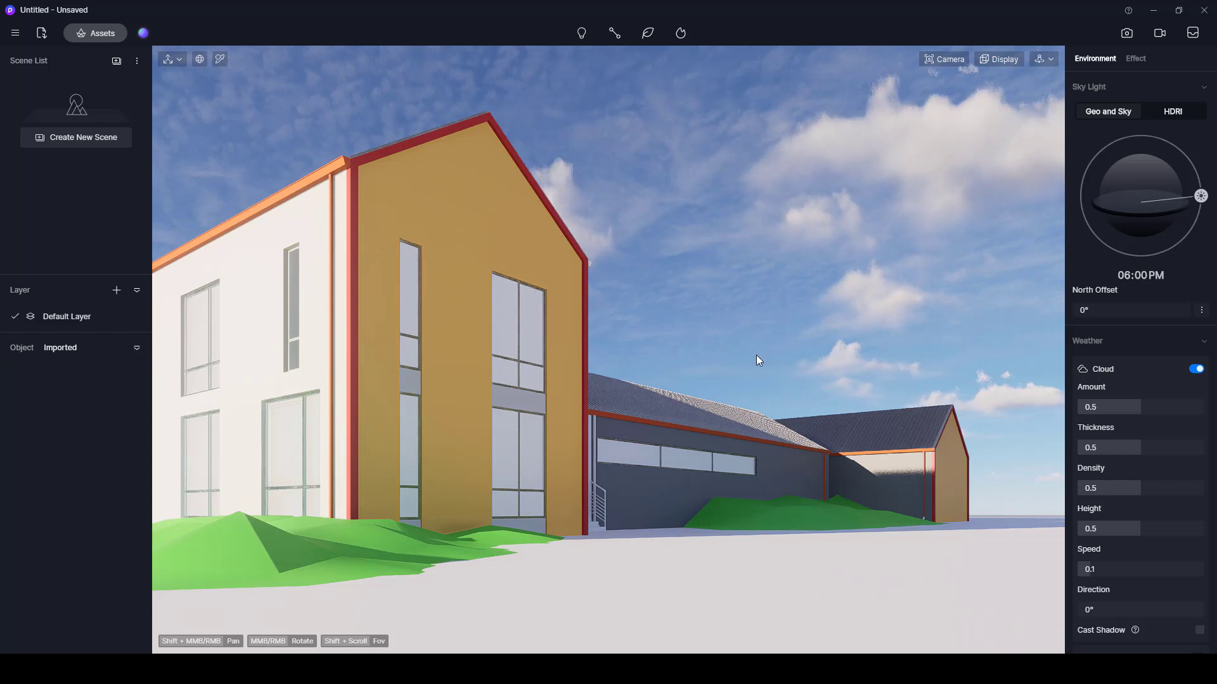
pyautogui.click(1043, 59)
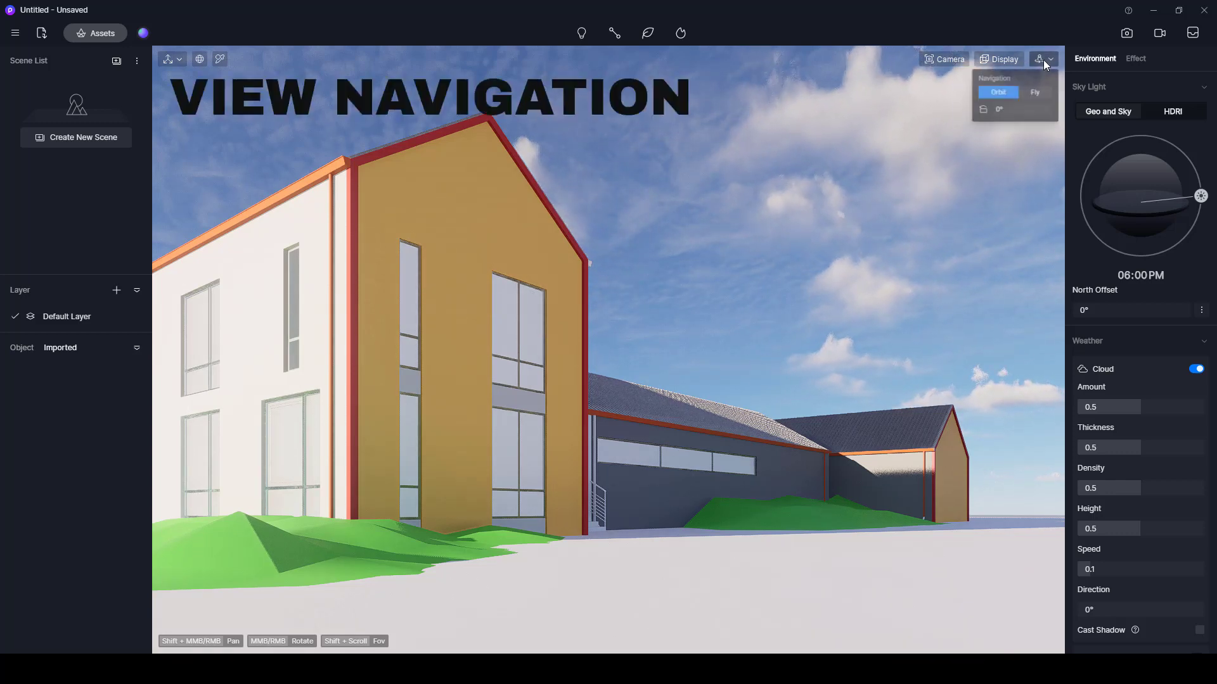
# - In fly navigation, move the camera lower and turn it toward the left
pyautogui.click(1029, 97)
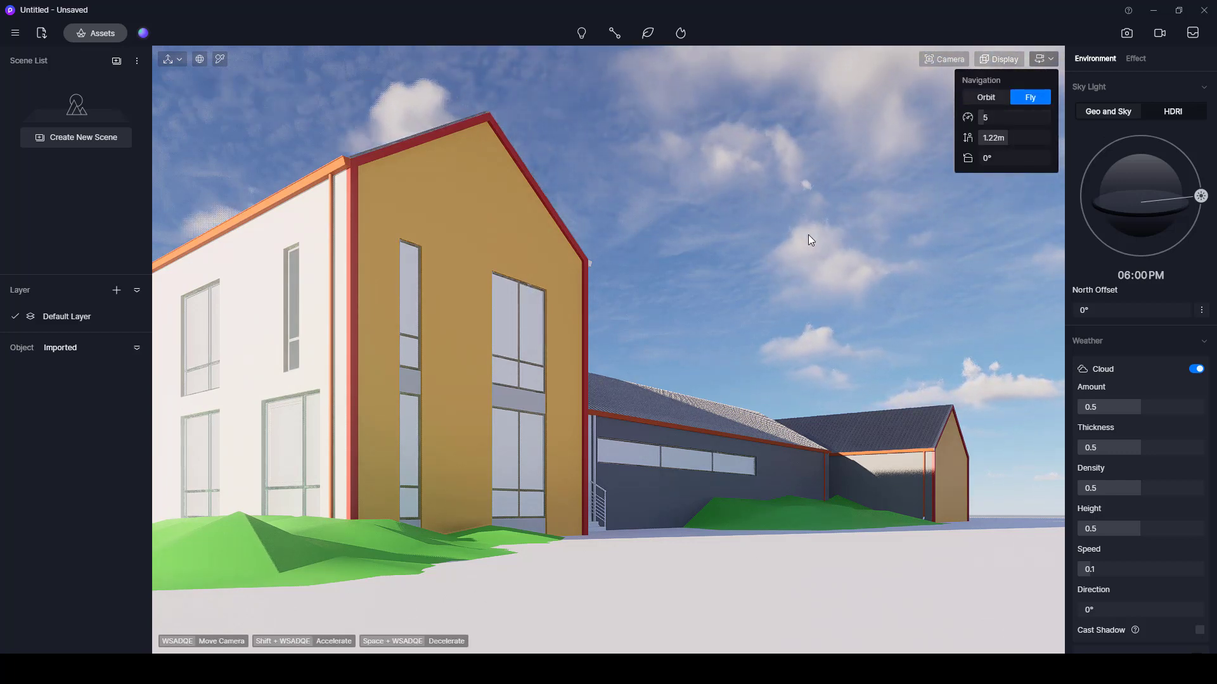
pyautogui.press('w')
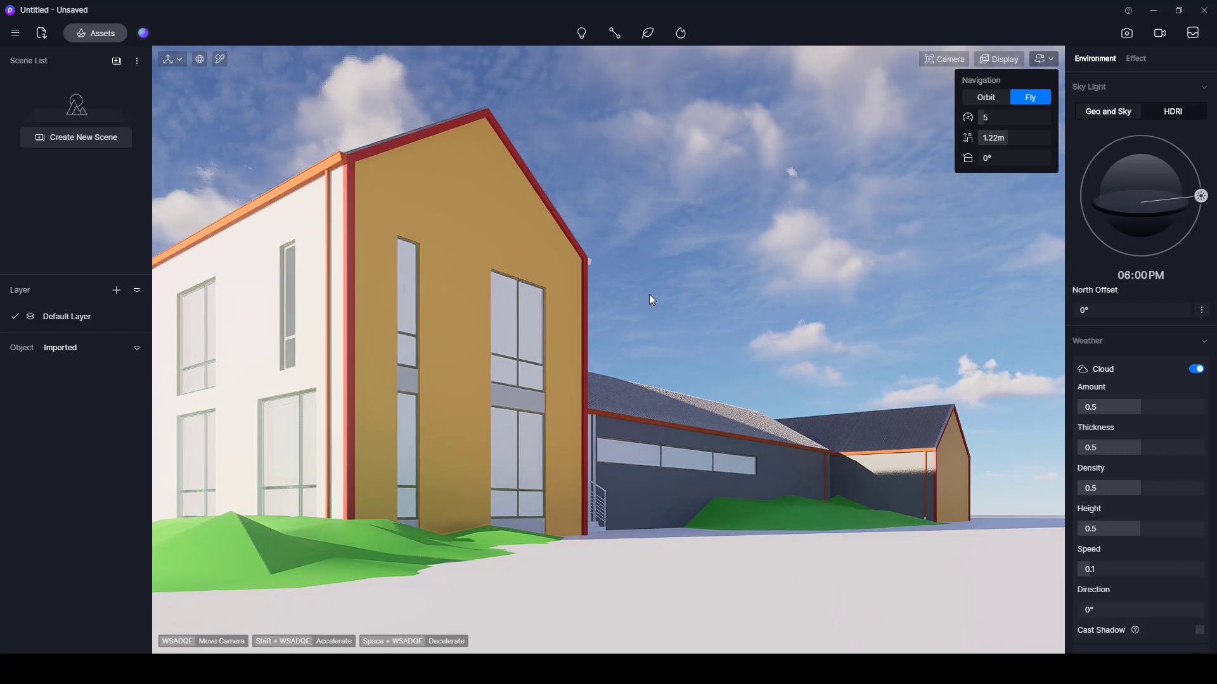
pyautogui.press('d')
pyautogui.press('q')
pyautogui.press('a')
pyautogui.press('q')
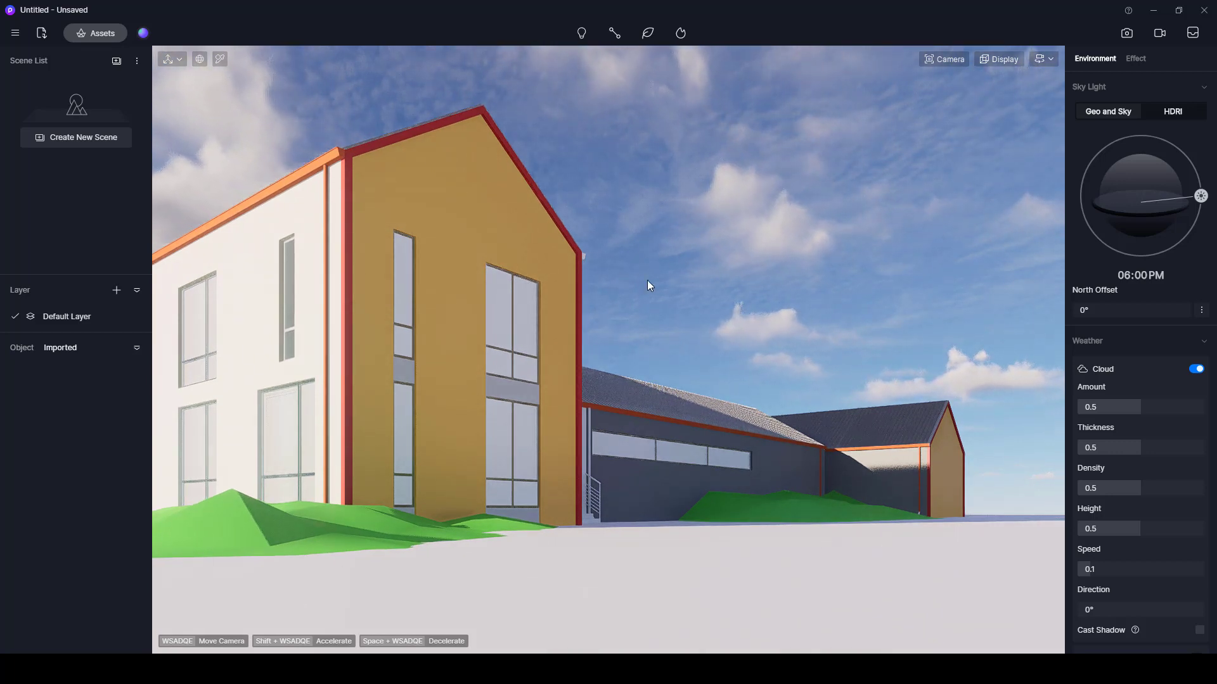
pyautogui.moveTo(648, 279); pyautogui.dragTo(511, 185, button='right')
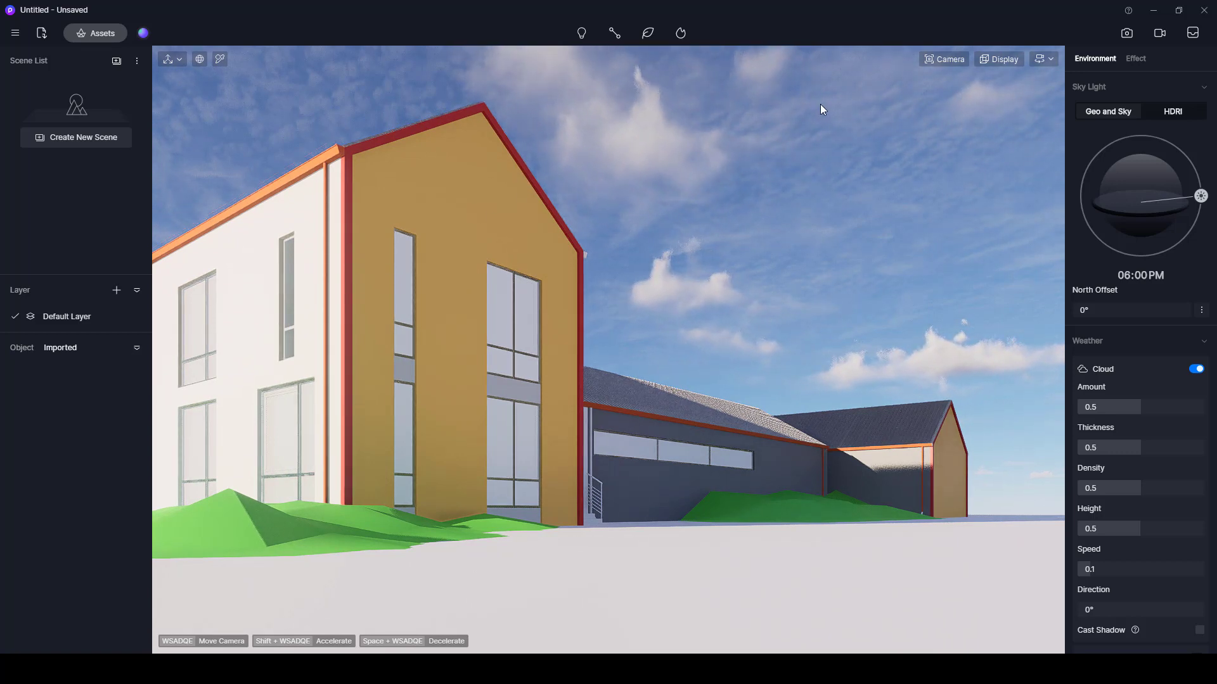
# - Return to orbit navigation and reframe the barnhouse from a lower angle
pyautogui.click(1041, 59)
pyautogui.click(986, 97)
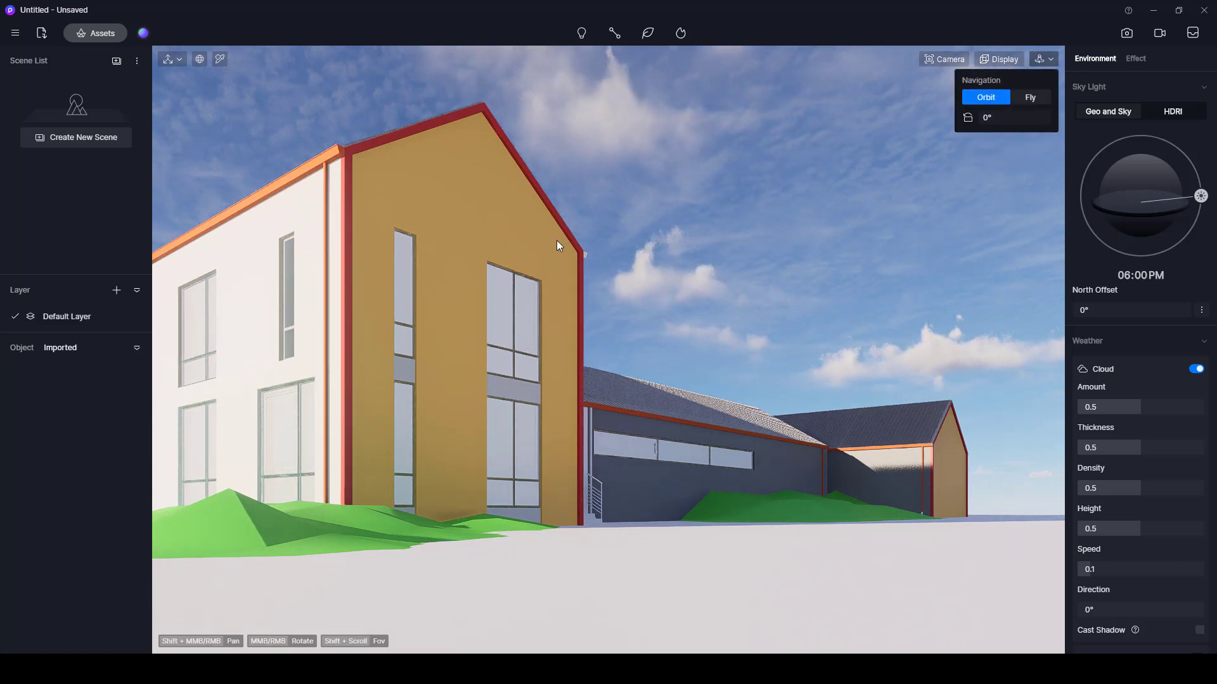
pyautogui.scroll(3, 549, 227)
pyautogui.scroll(10, 551, 228)
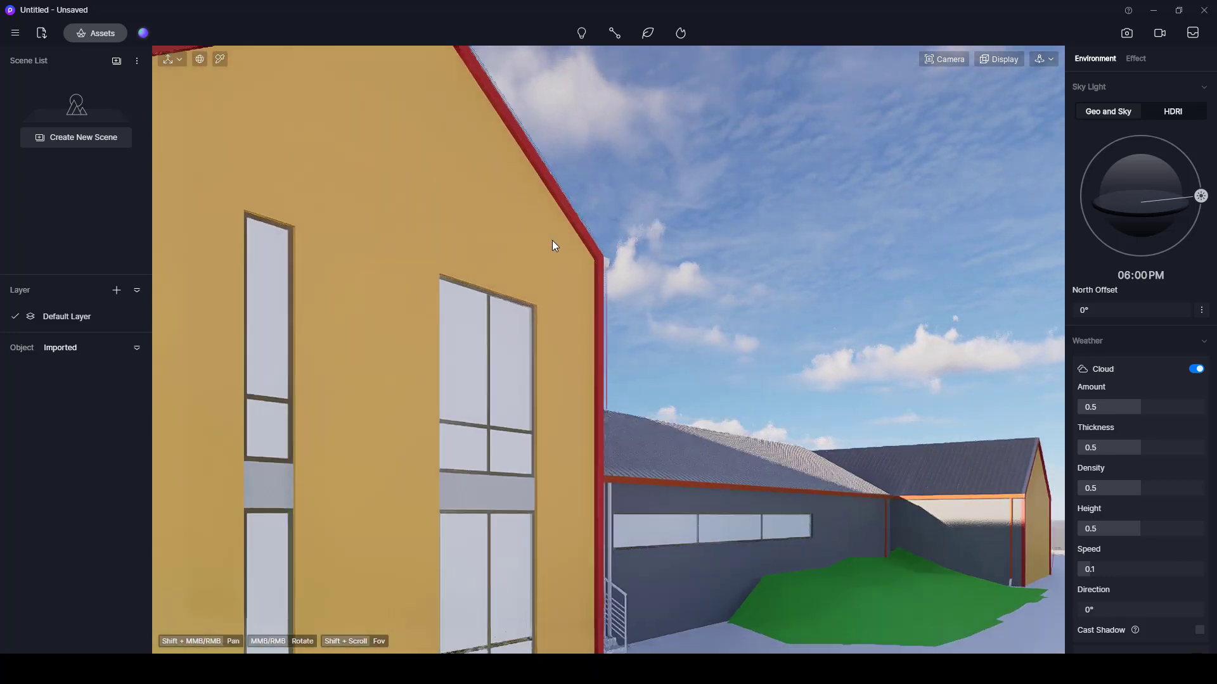
pyautogui.scroll(-5, 567, 304)
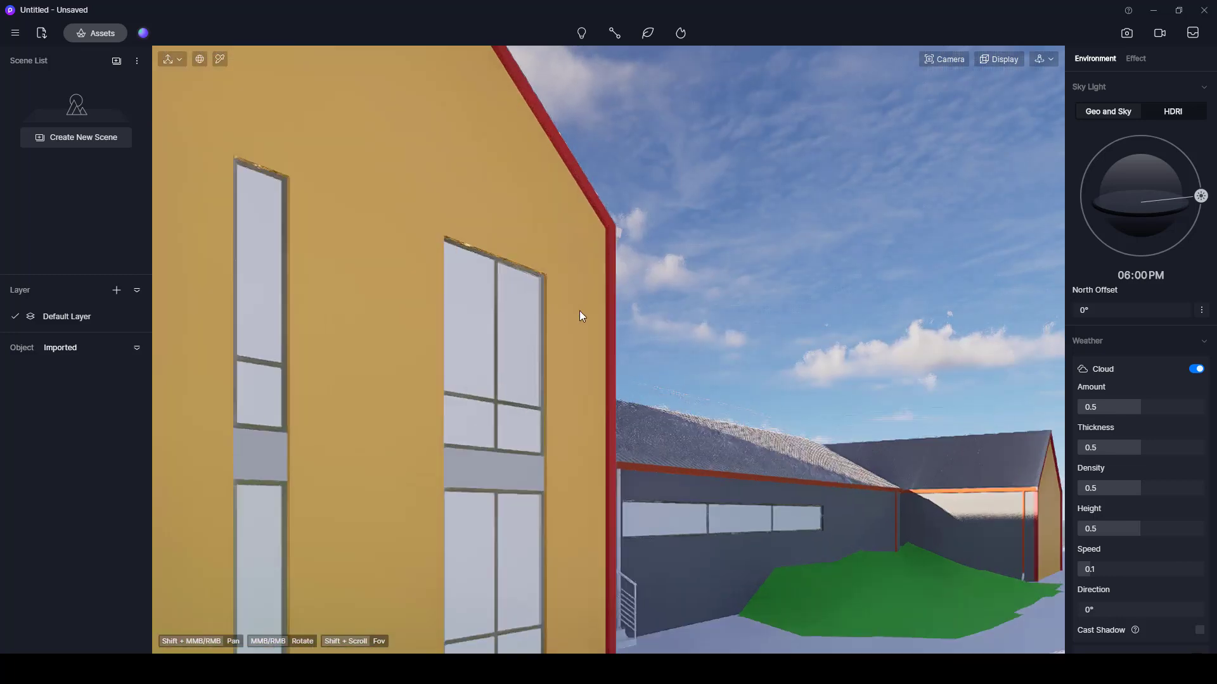
pyautogui.moveTo(322, 332); pyautogui.dragTo(587, 317, button='middle')
pyautogui.scroll(-5, 579, 324)
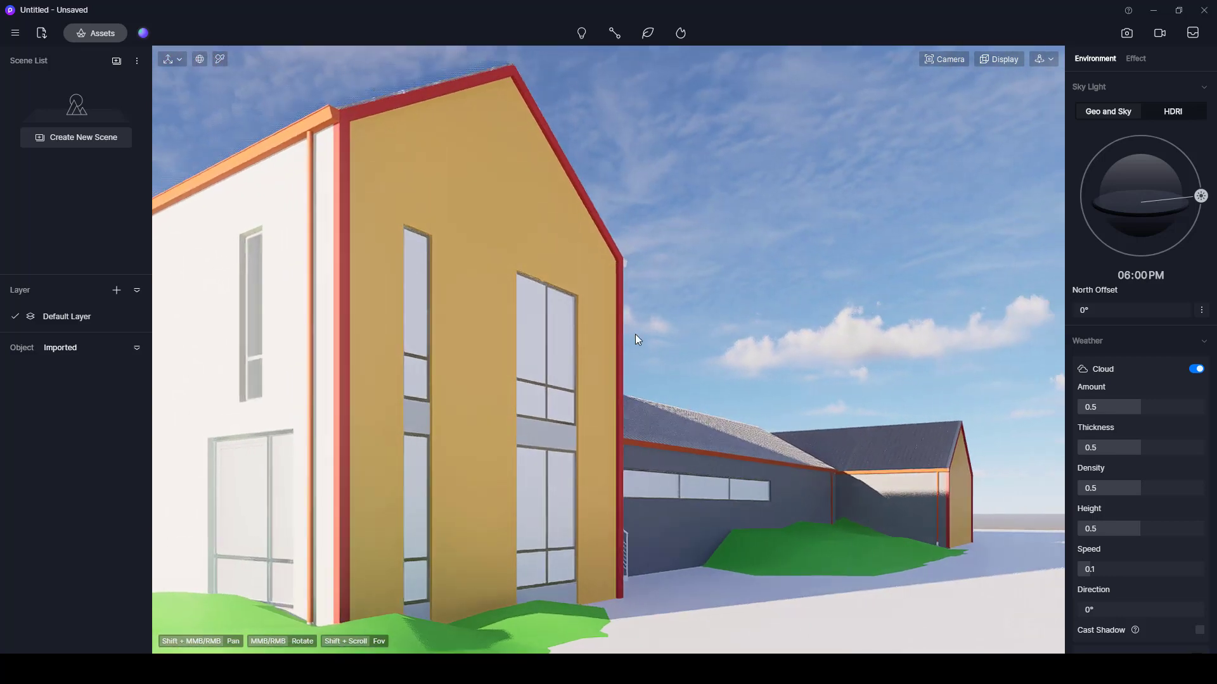
pyautogui.moveTo(647, 333); pyautogui.dragTo(673, 288, button='middle')
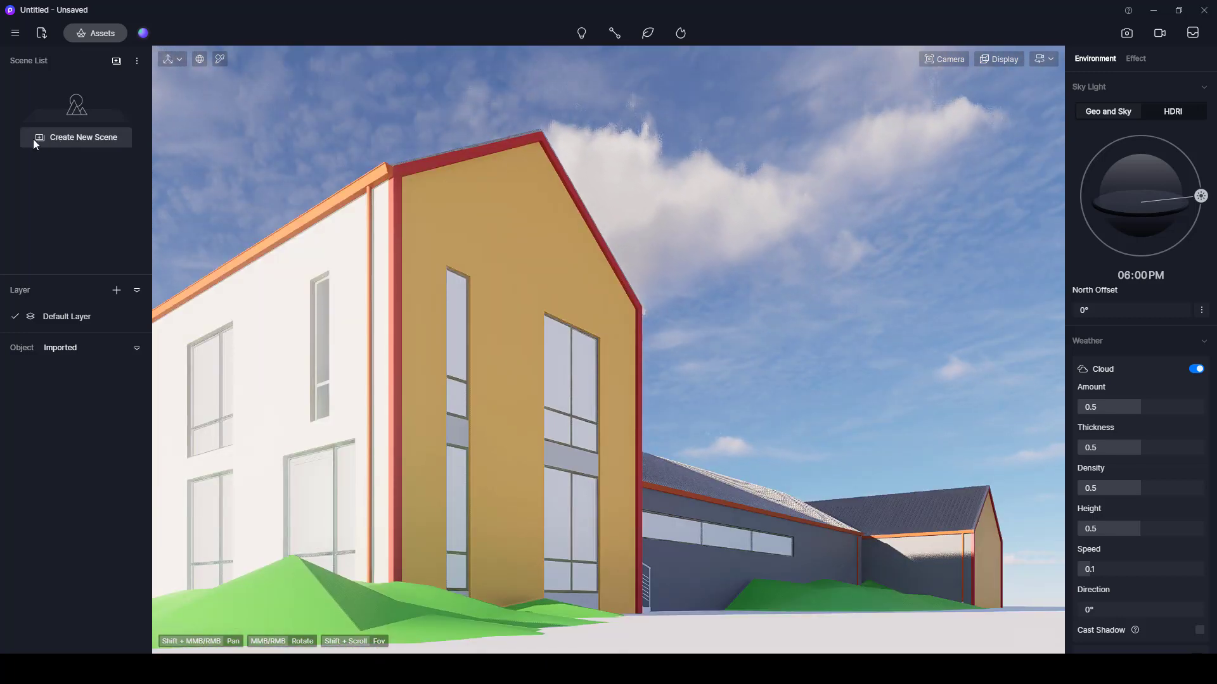
# - Create Scene 1 from the current view, refine the angle slightly, and update it
pyautogui.click(45, 133)
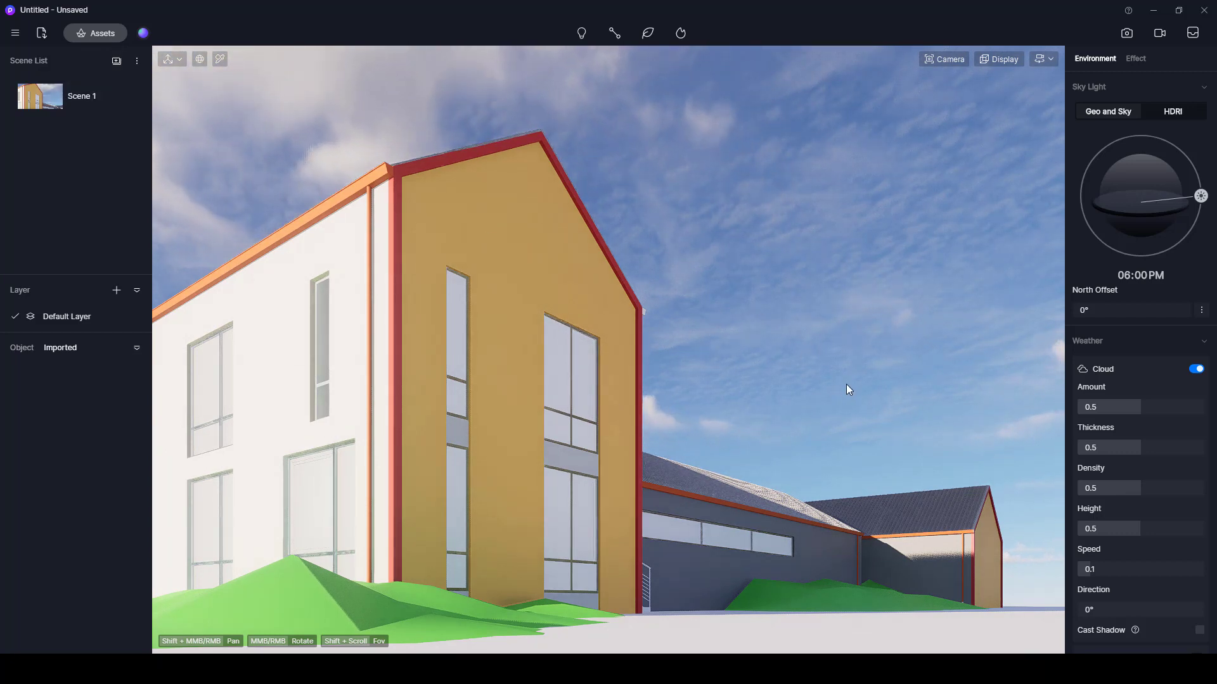
pyautogui.keyDown('shift'); pyautogui.moveTo(837, 379); pyautogui.dragTo(826, 387, button='middle'); pyautogui.keyUp('shift')
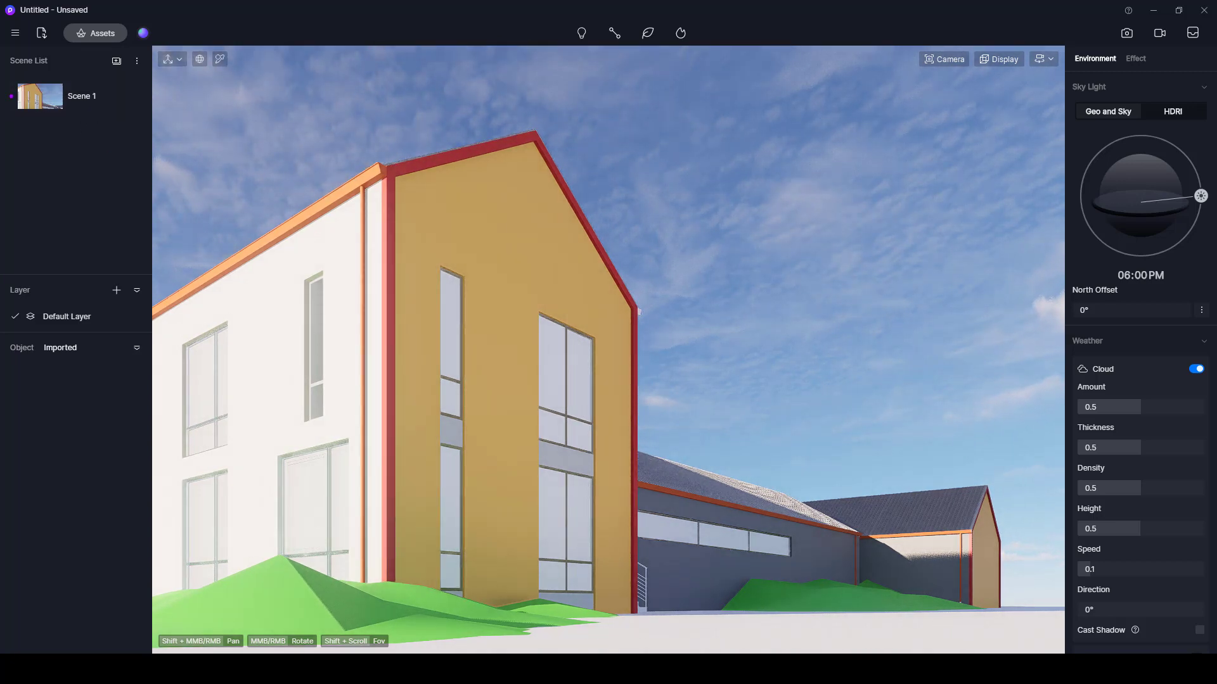
pyautogui.moveTo(659, 311); pyautogui.dragTo(686, 324, button='right')
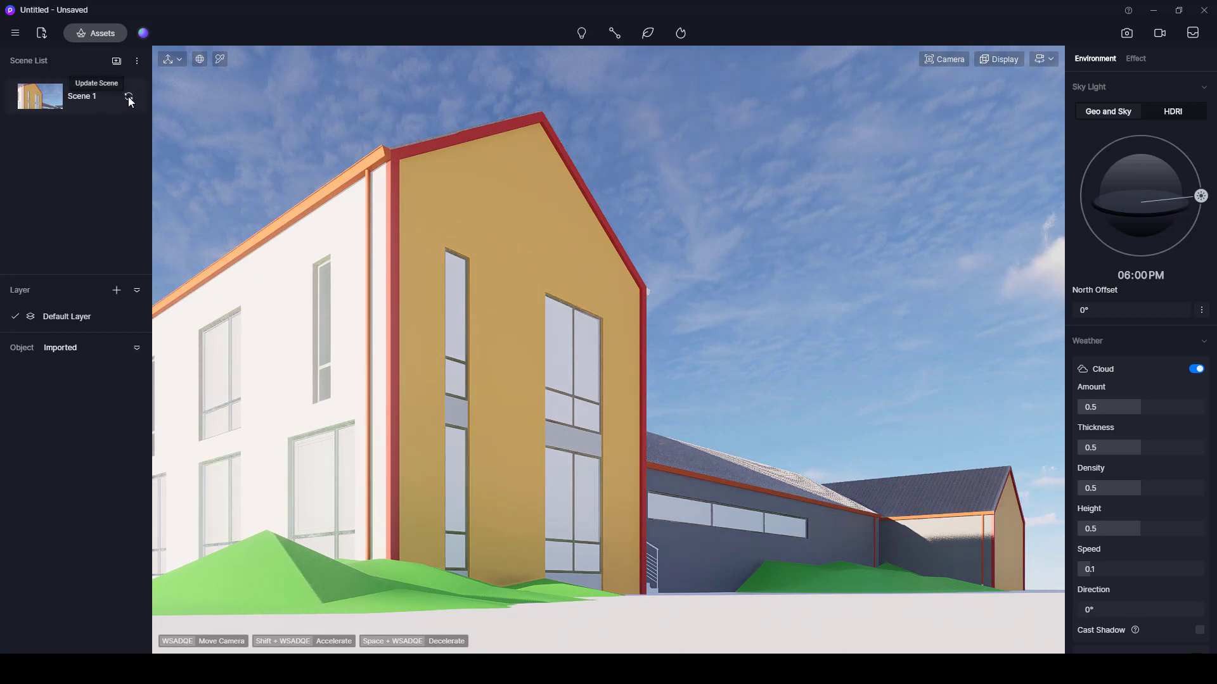
pyautogui.click(129, 96)
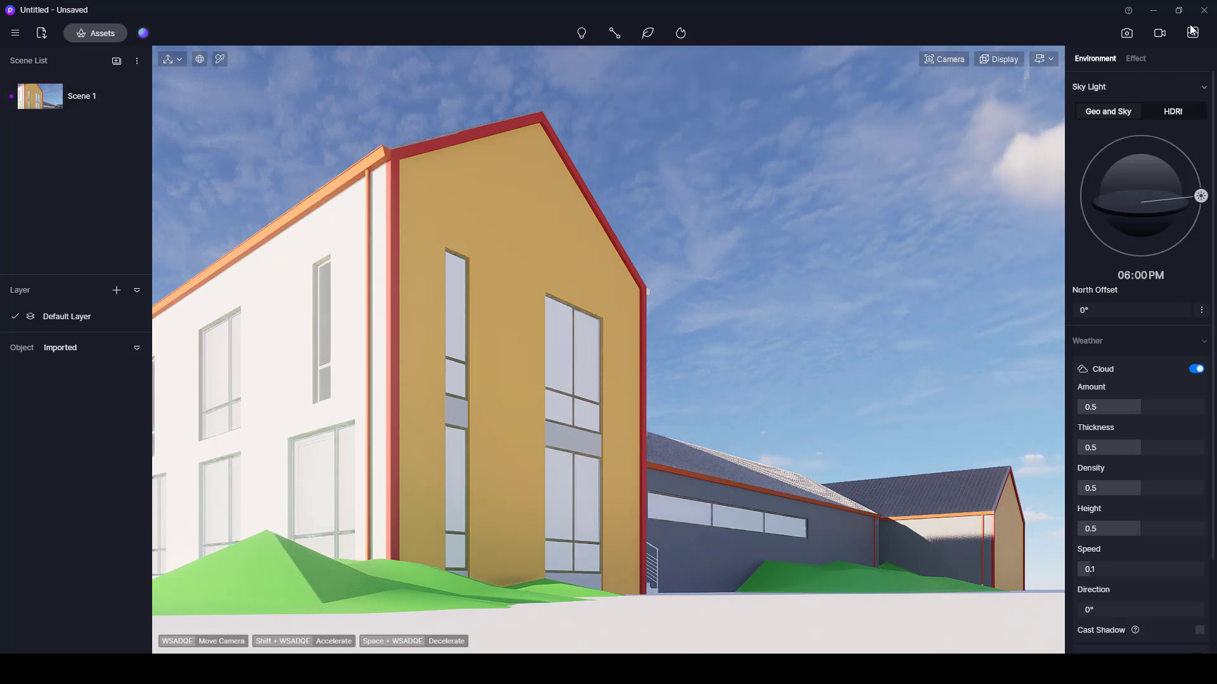
# - Switch to still-image mode and settle the focal length at 25mm after trying 27mm and 30mm
pyautogui.click(1130, 37)
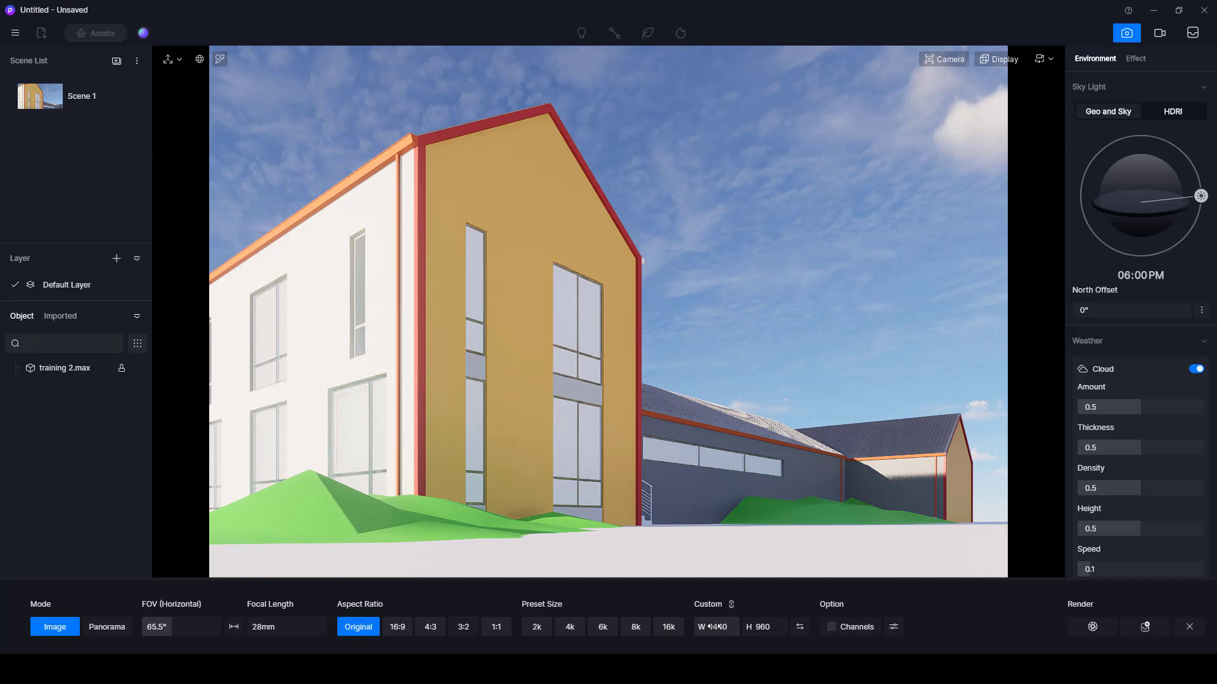
pyautogui.click(725, 628)
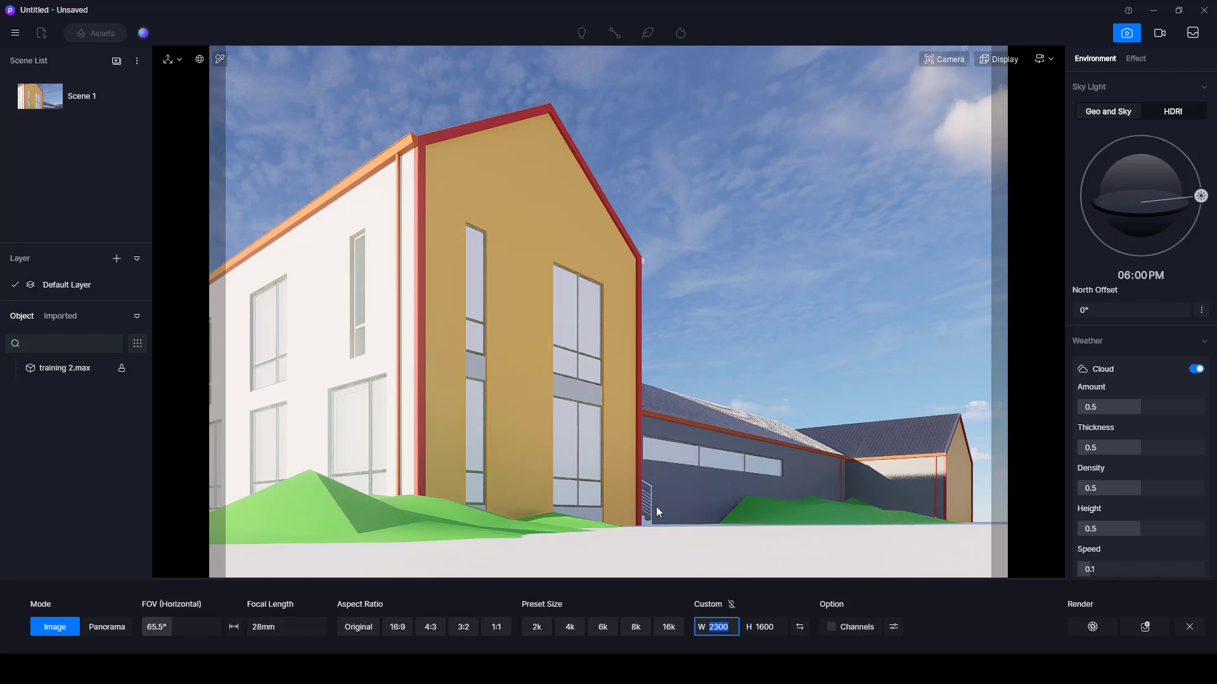
pyautogui.click(261, 629)
pyautogui.press('BackSpace')
pyautogui.write('7')
pyautogui.press('Return')
pyautogui.click(259, 628)
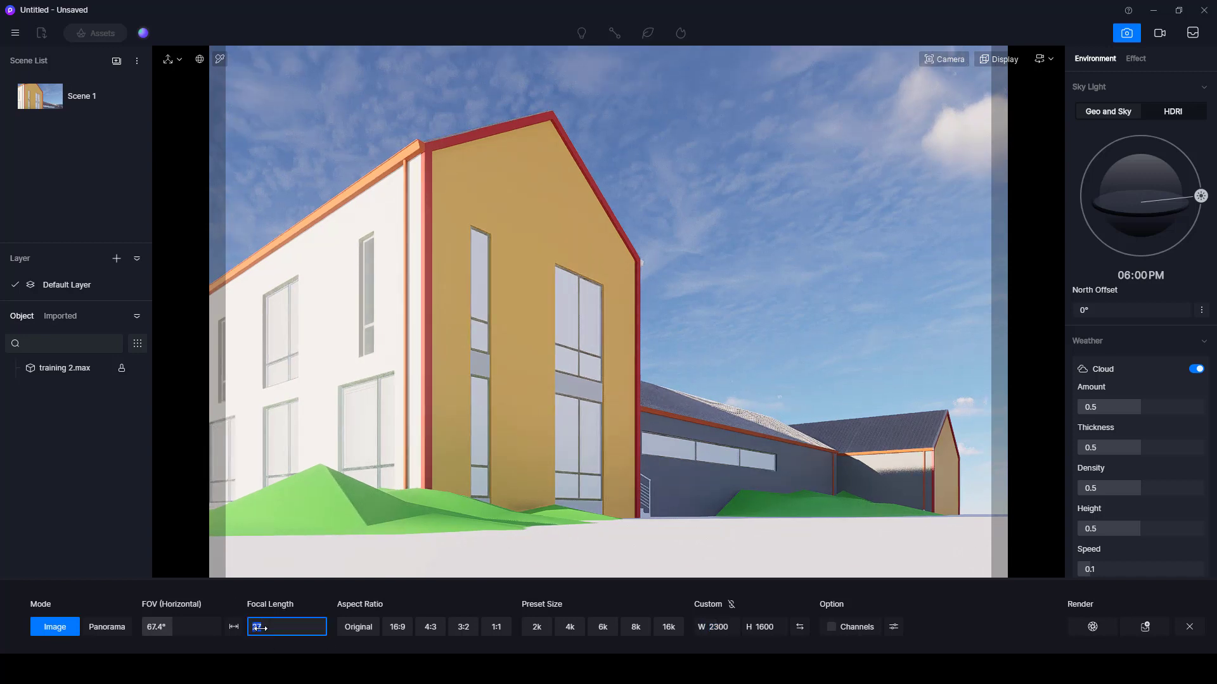
pyautogui.write('30')
pyautogui.press('Return')
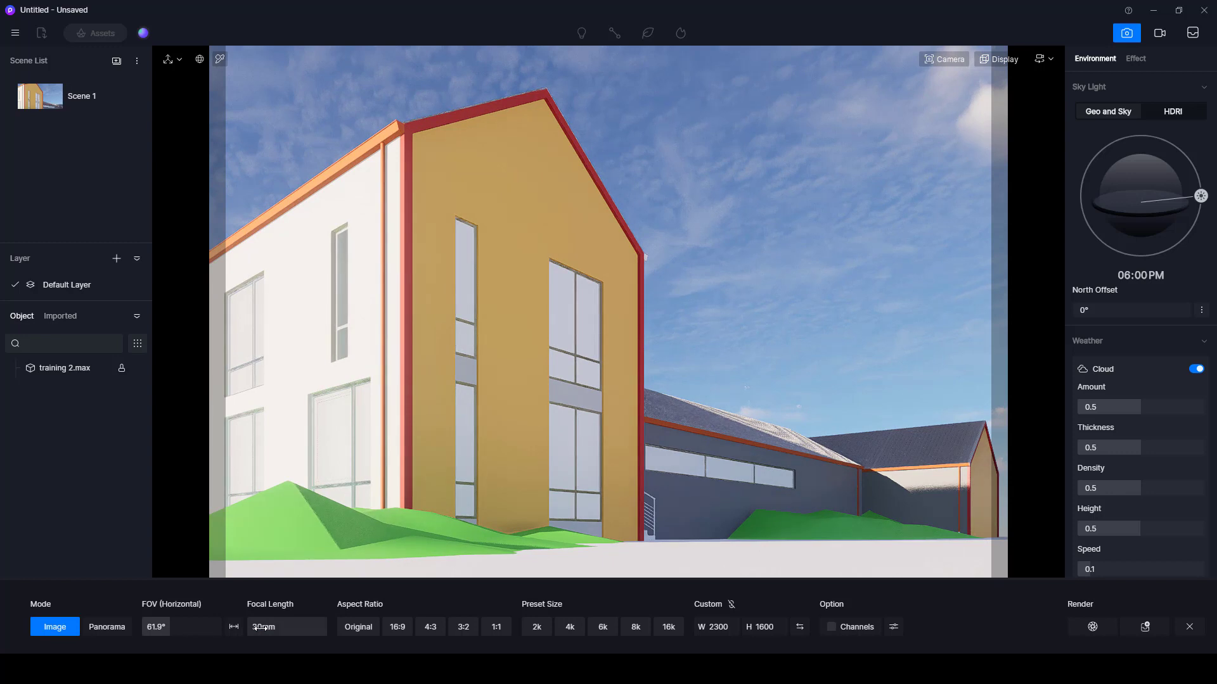
pyautogui.click(256, 628)
pyautogui.write('25')
pyautogui.press('Return')
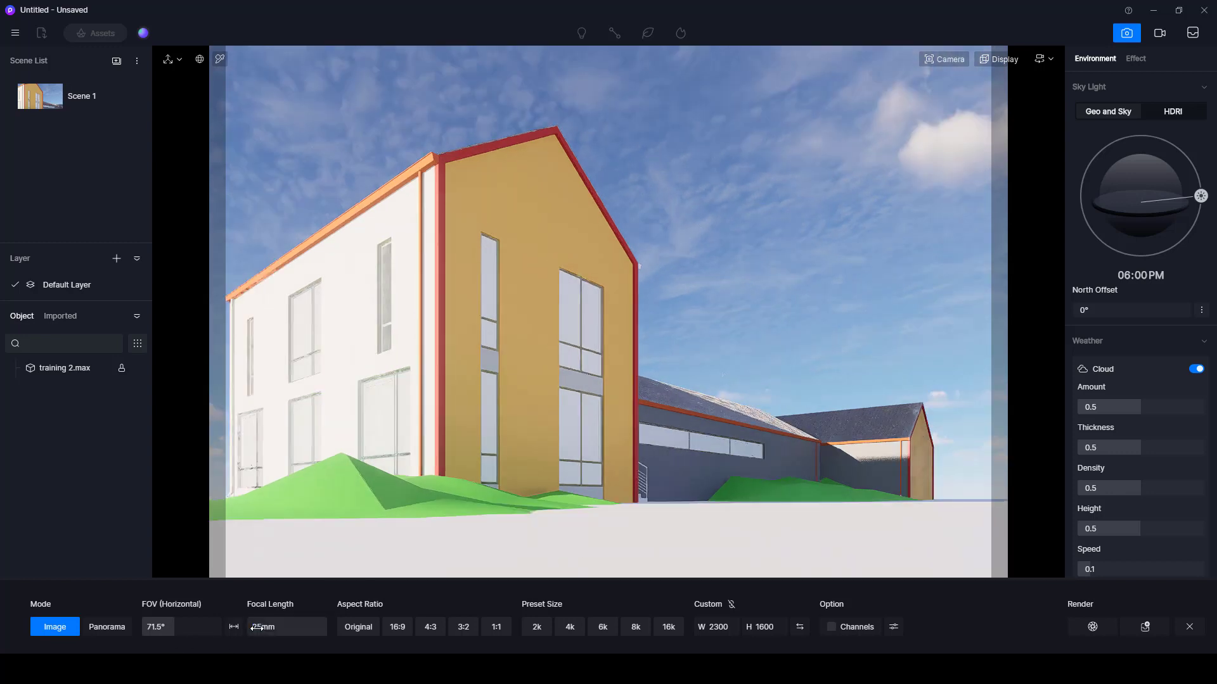
# - Tilt the camera up slightly
pyautogui.scroll(4, 861, 439)
pyautogui.scroll(3, 915, 339)
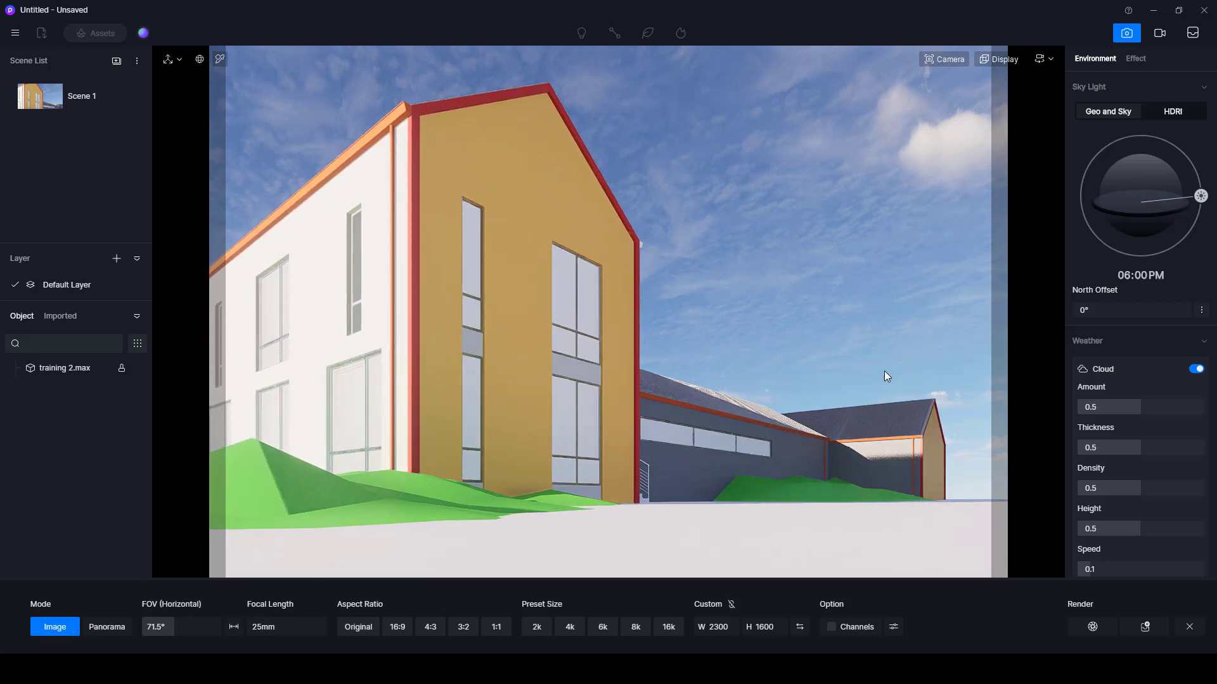
pyautogui.moveTo(881, 344)
pyautogui.mouseDown(button='right')
pyautogui.moveTo(880, 322)
pyautogui.moveTo(900, 335)
pyautogui.moveTo(877, 326)
pyautogui.mouseUp(button='right')
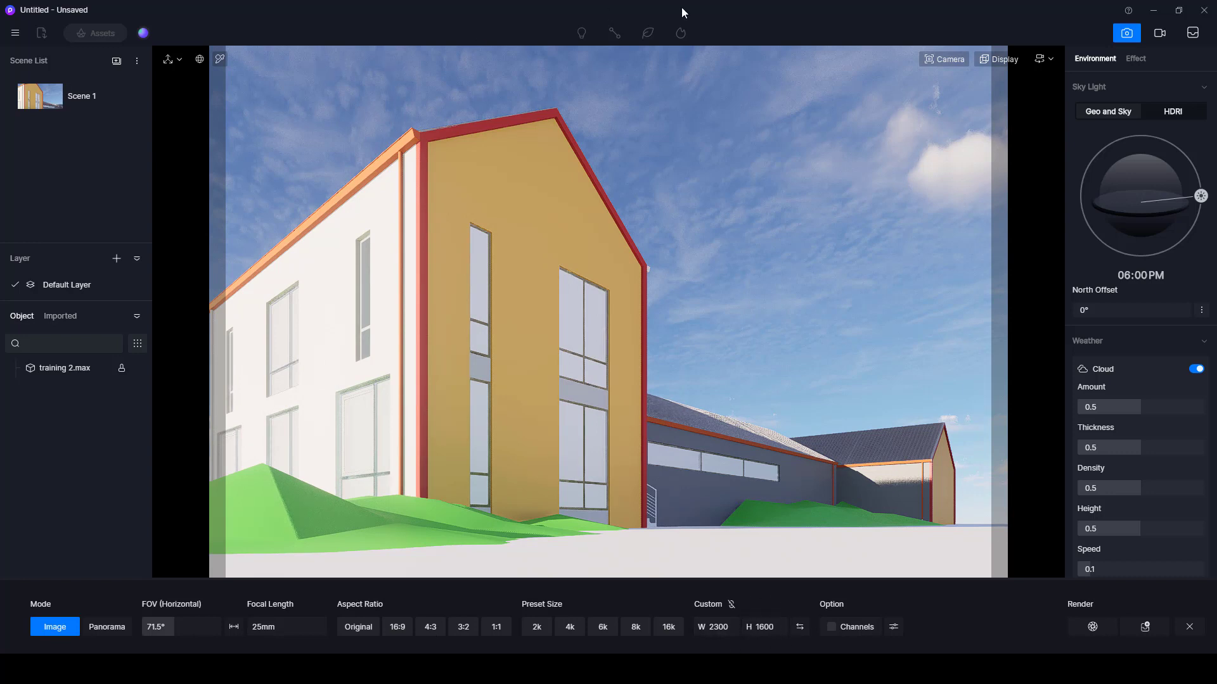
# - Lock the aspect ratio and set the output image size to 2400 × 1670
pyautogui.click(732, 605)
pyautogui.write('240')
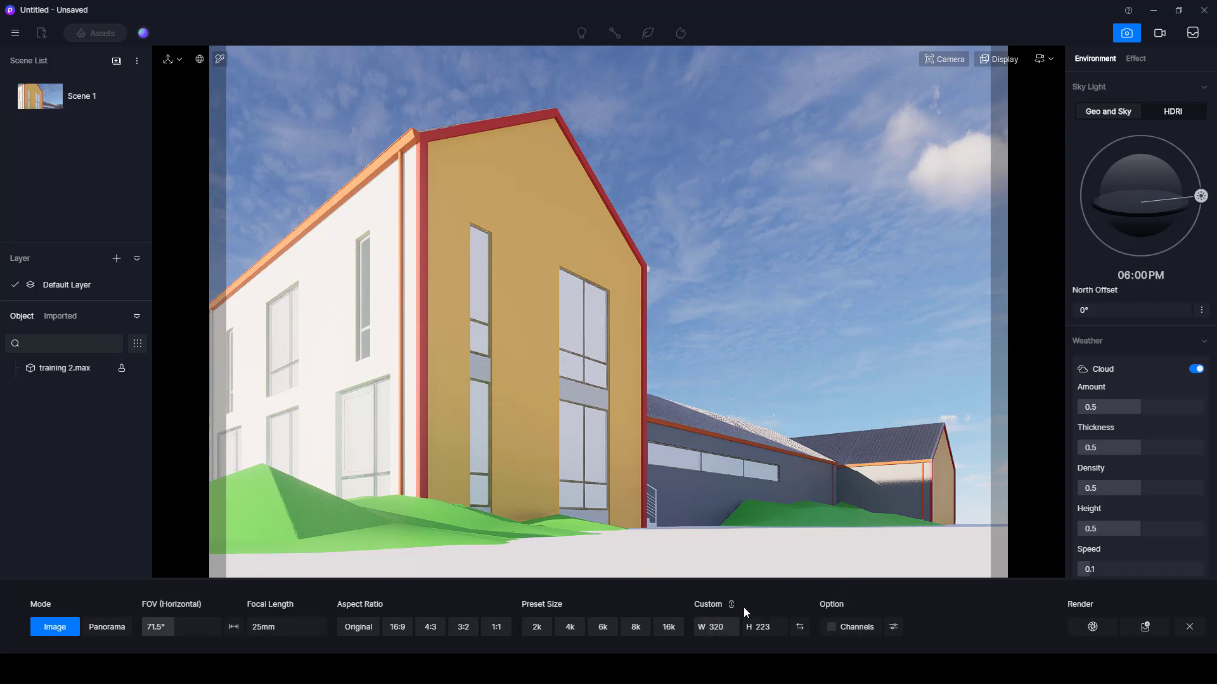
pyautogui.press('Return')
pyautogui.click(724, 632)
pyautogui.write('2400')
pyautogui.press('Return')
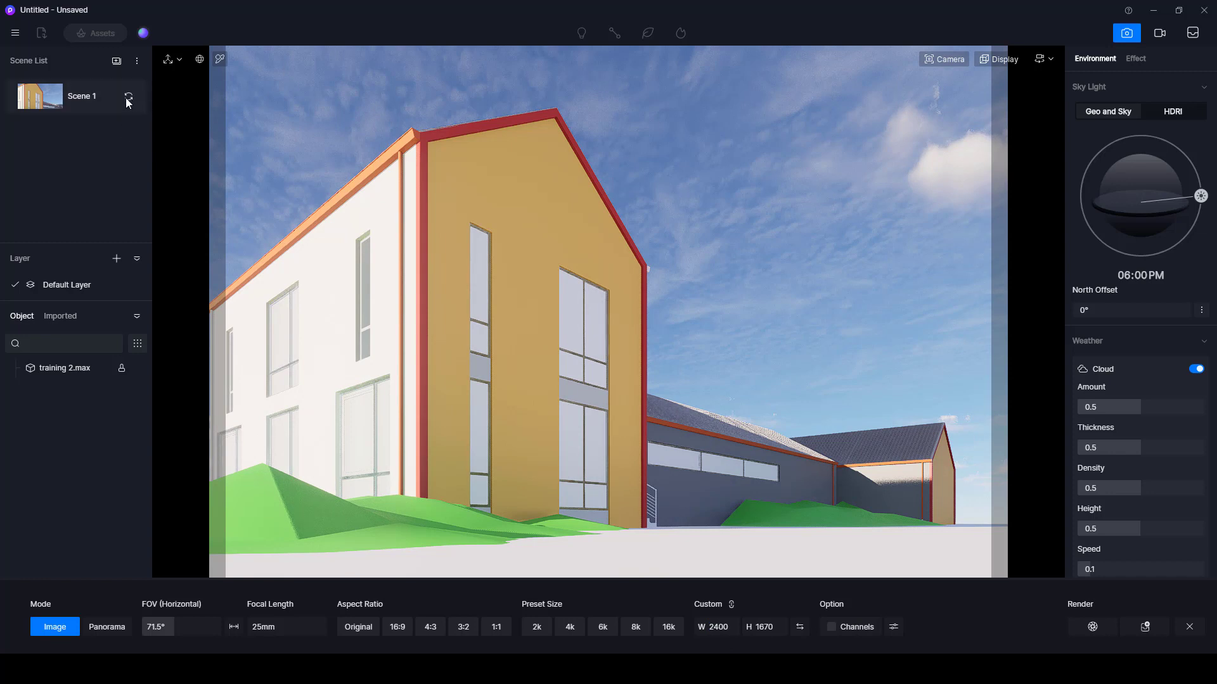
# - Update Scene 1 with the current view and switch the viewport to Clay Model display
pyautogui.click(128, 97)
pyautogui.click(996, 59)
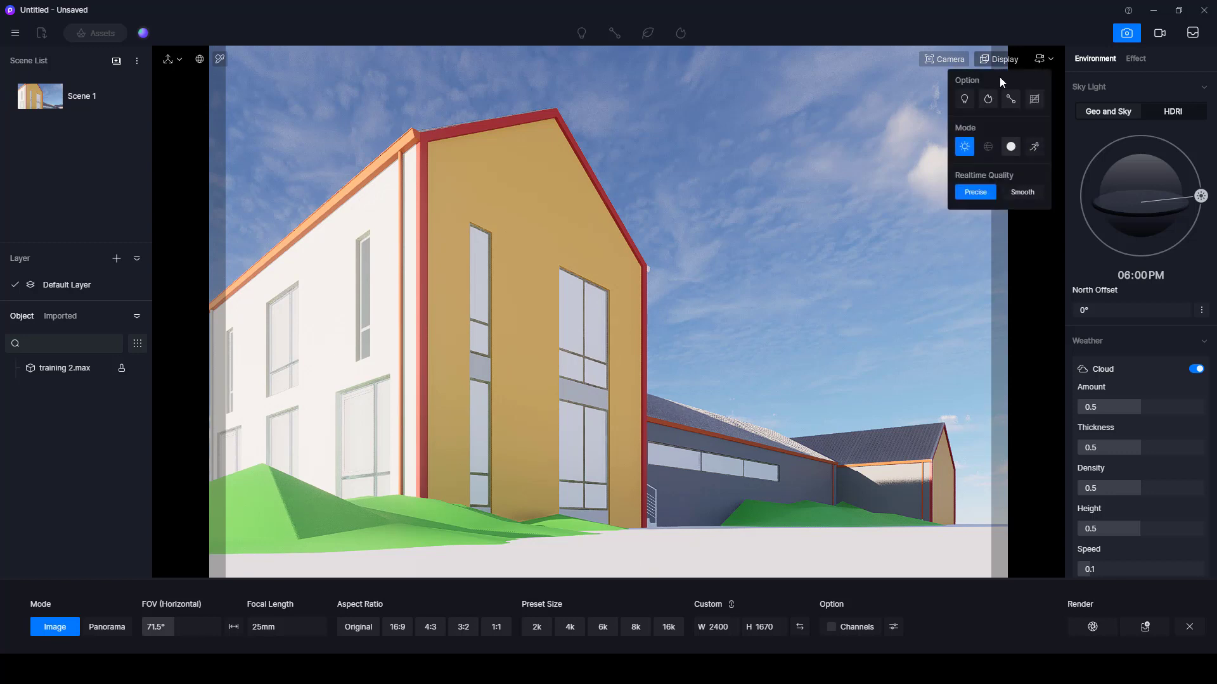
pyautogui.click(1010, 147)
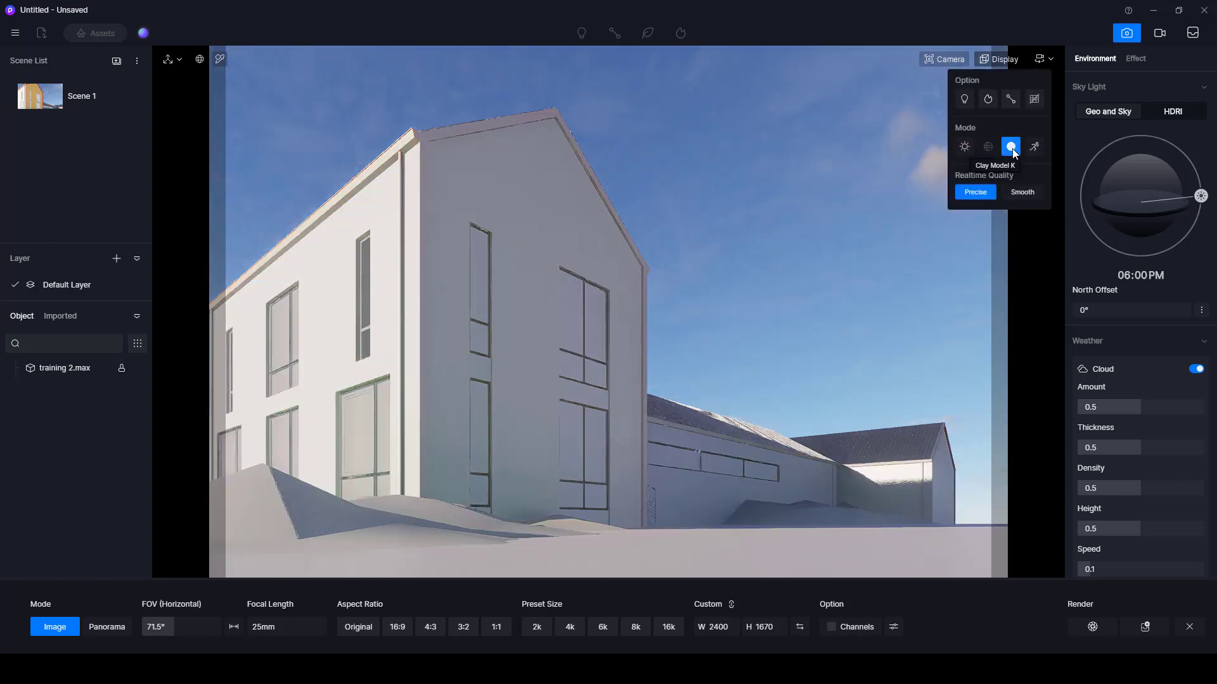
pyautogui.click(790, 255)
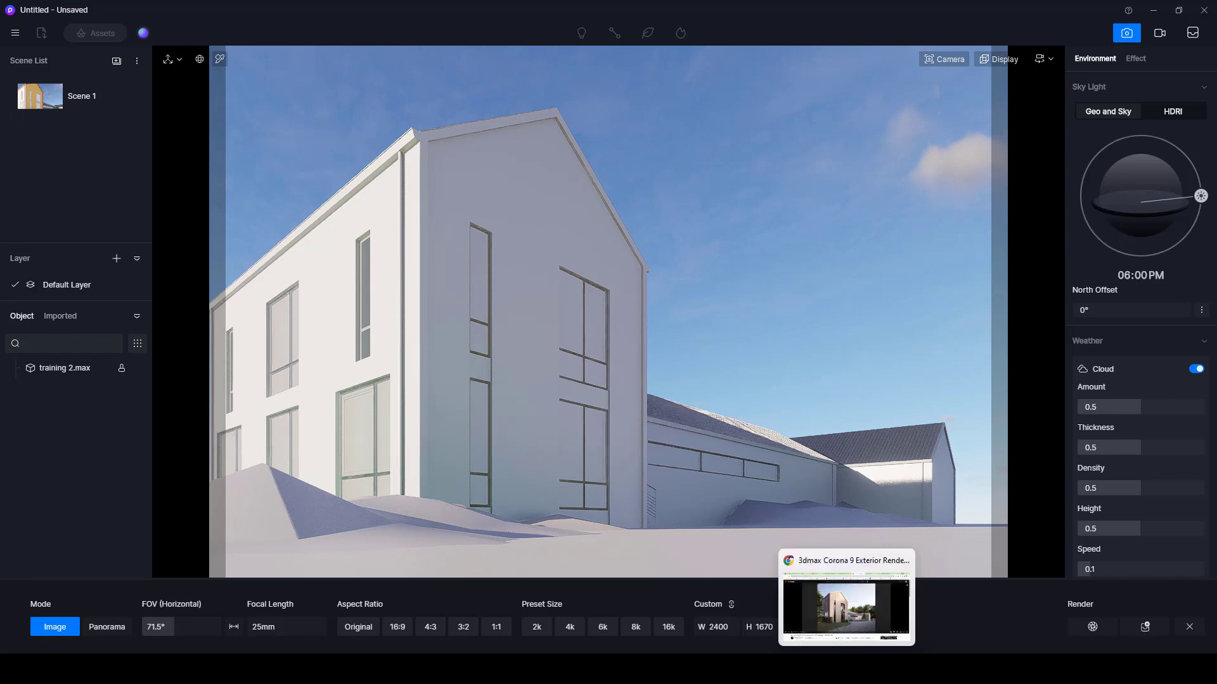
pyautogui.click(850, 608)
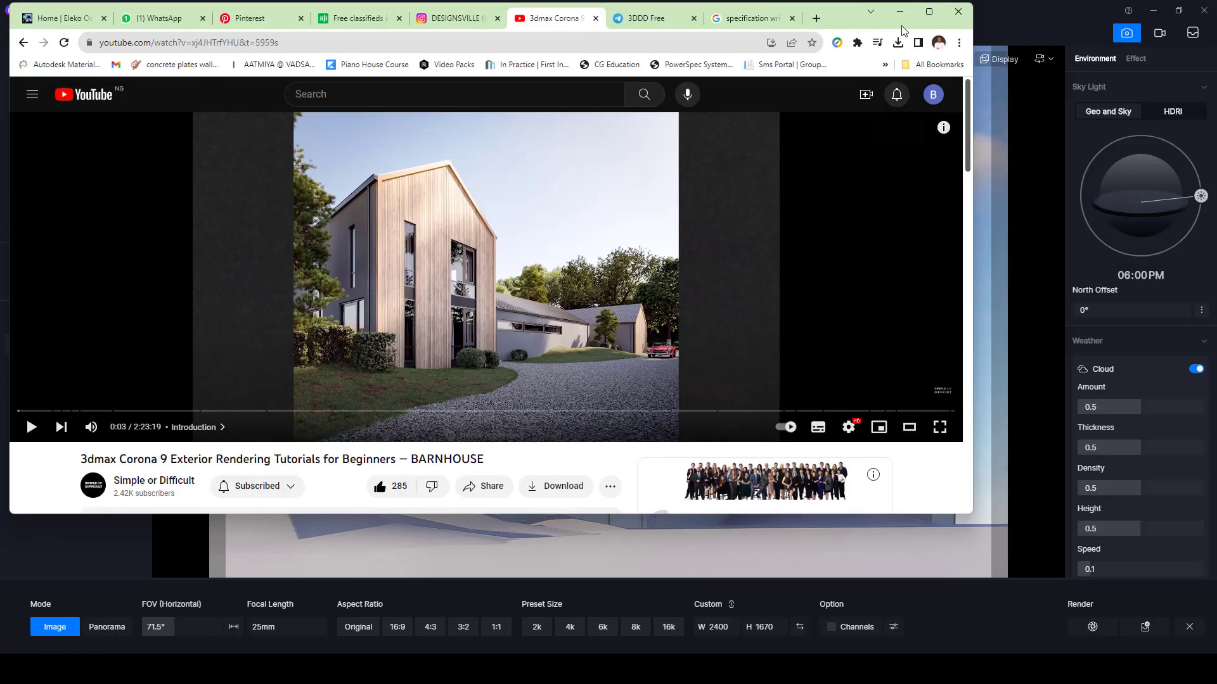
pyautogui.click(928, 11)
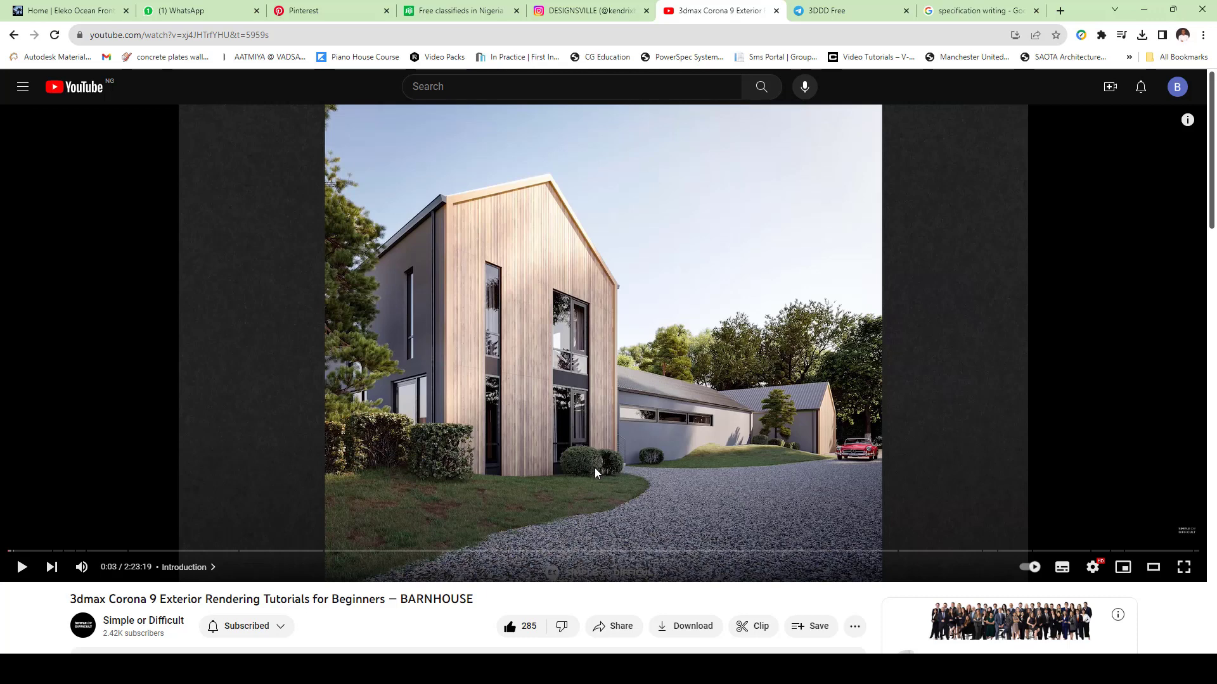
pyautogui.click(1145, 13)
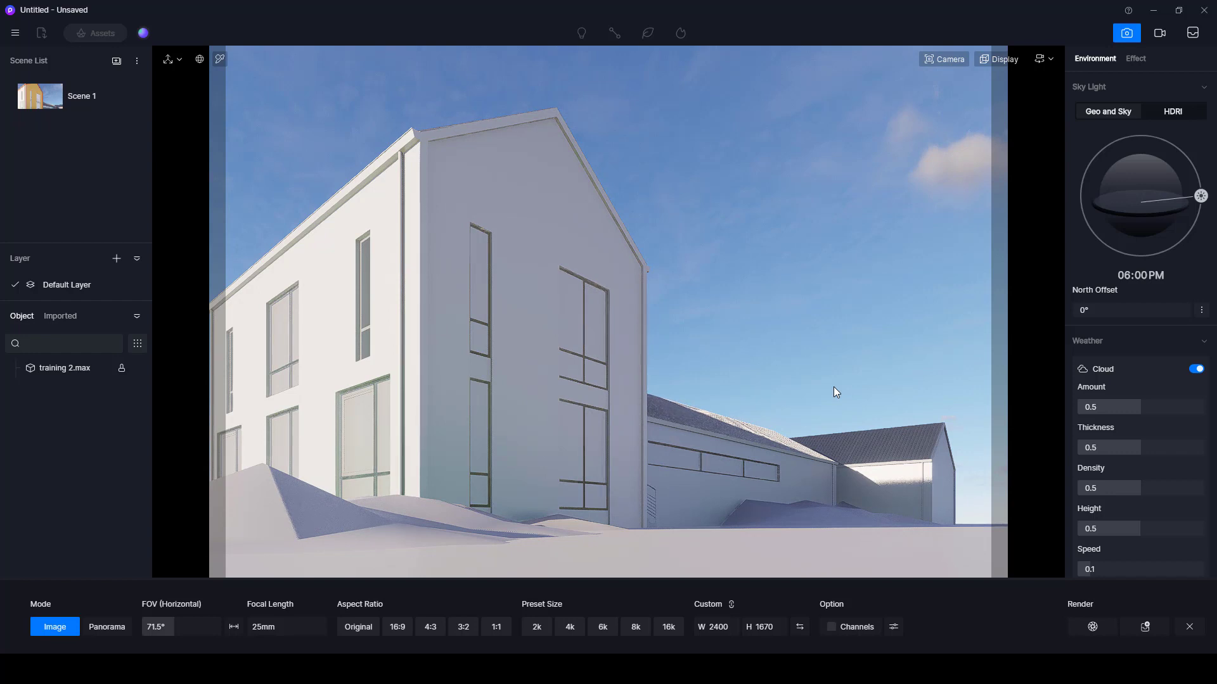
# - Select the Cinnamomum japonicum tree from Model > Nature > Low Poly Tree in the asset library
pyautogui.click(1125, 35)
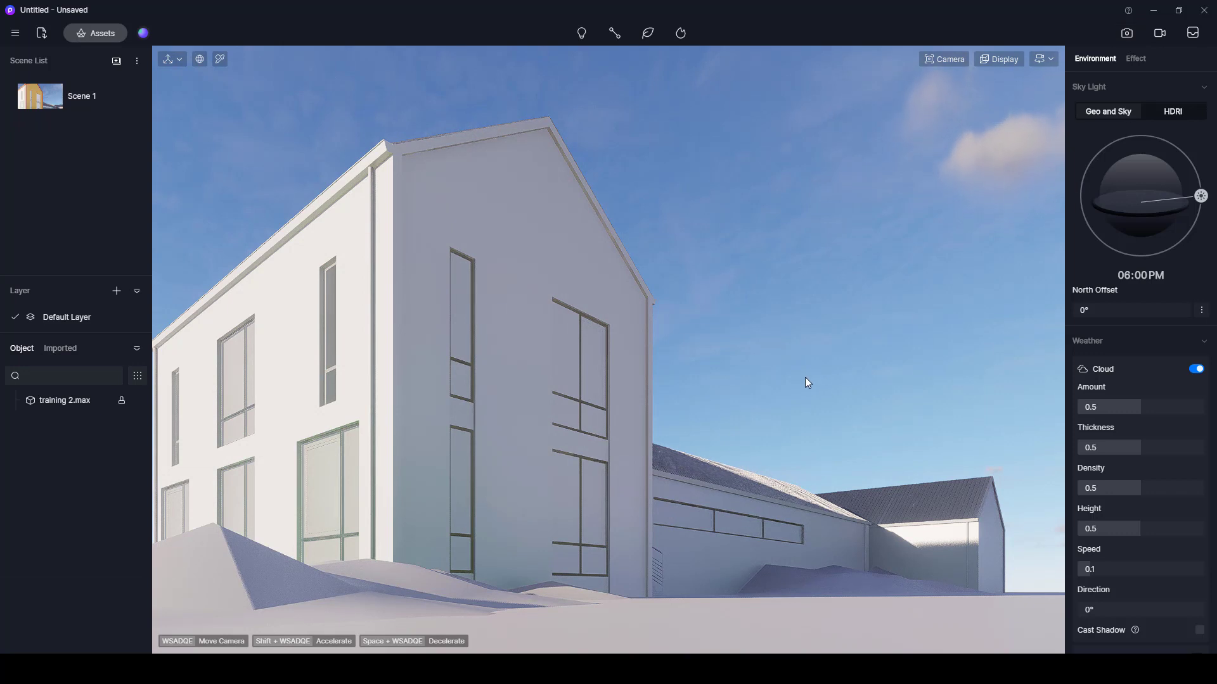
pyautogui.hotkey('ctrl', 'shift', 'a')
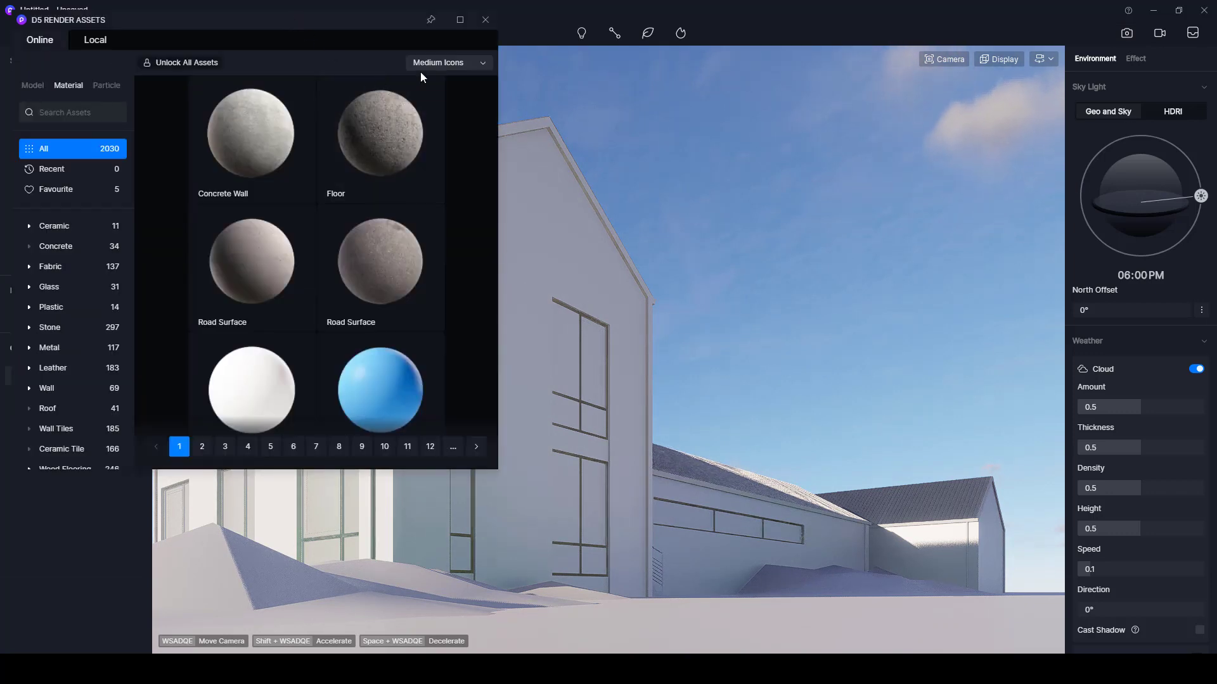
pyautogui.click(462, 18)
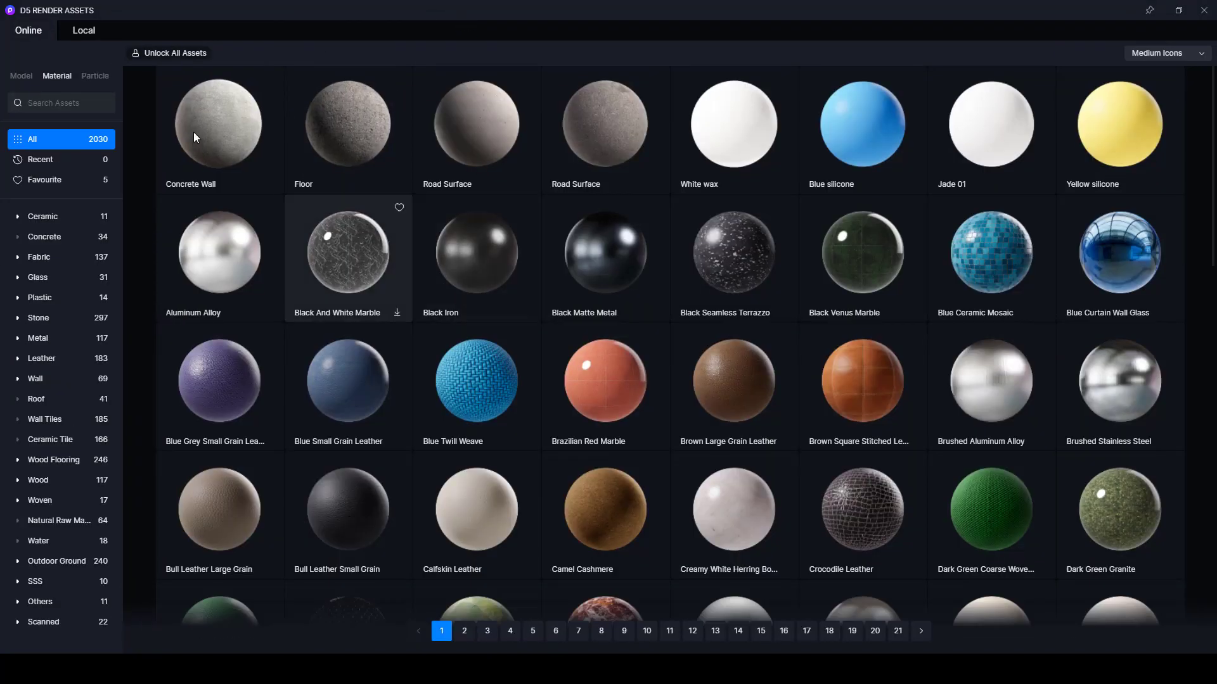
pyautogui.click(21, 77)
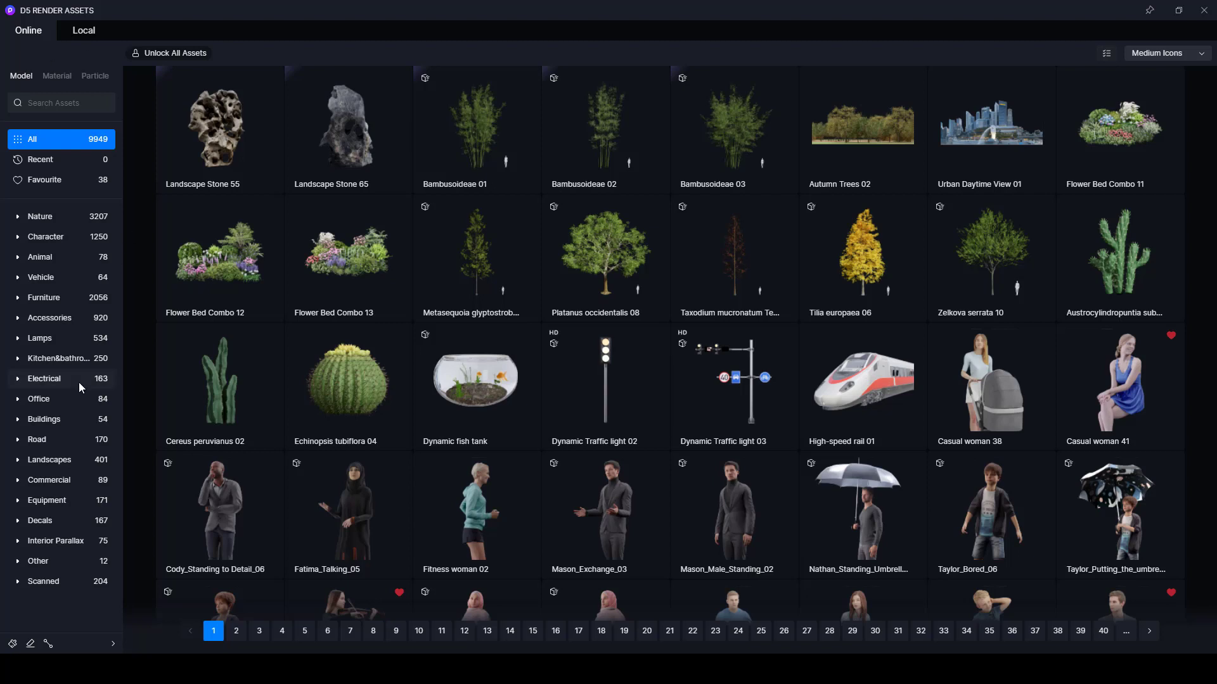
pyautogui.click(18, 217)
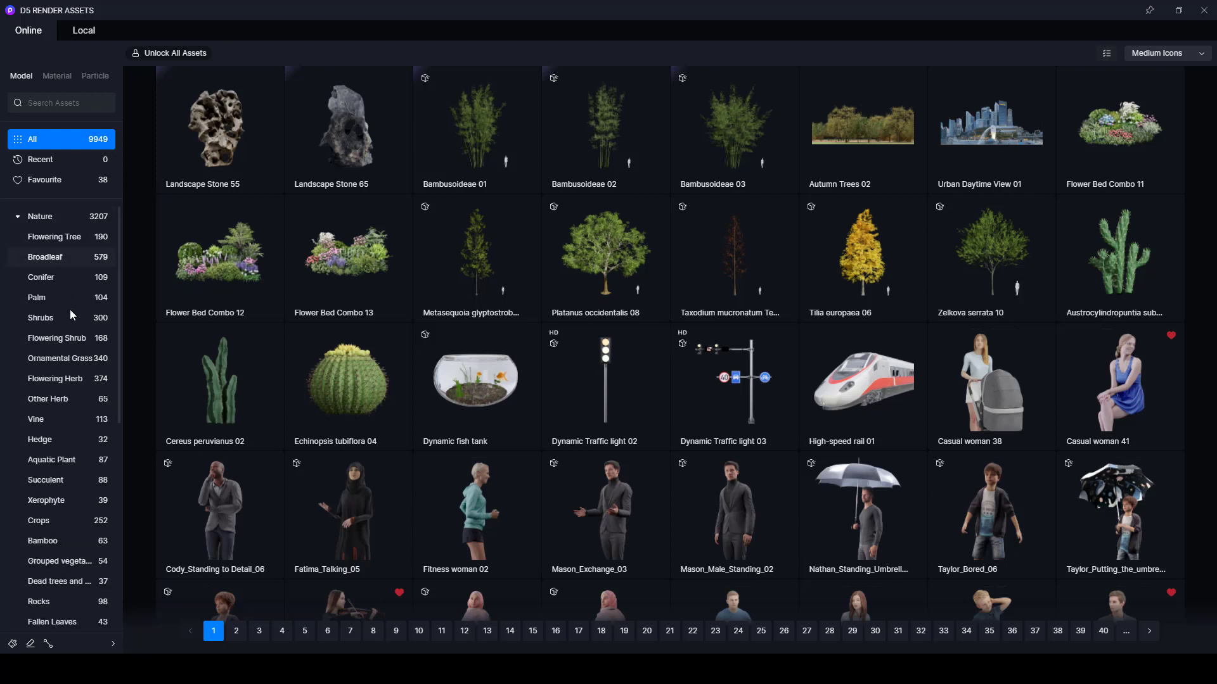
pyautogui.scroll(-3, 71, 562)
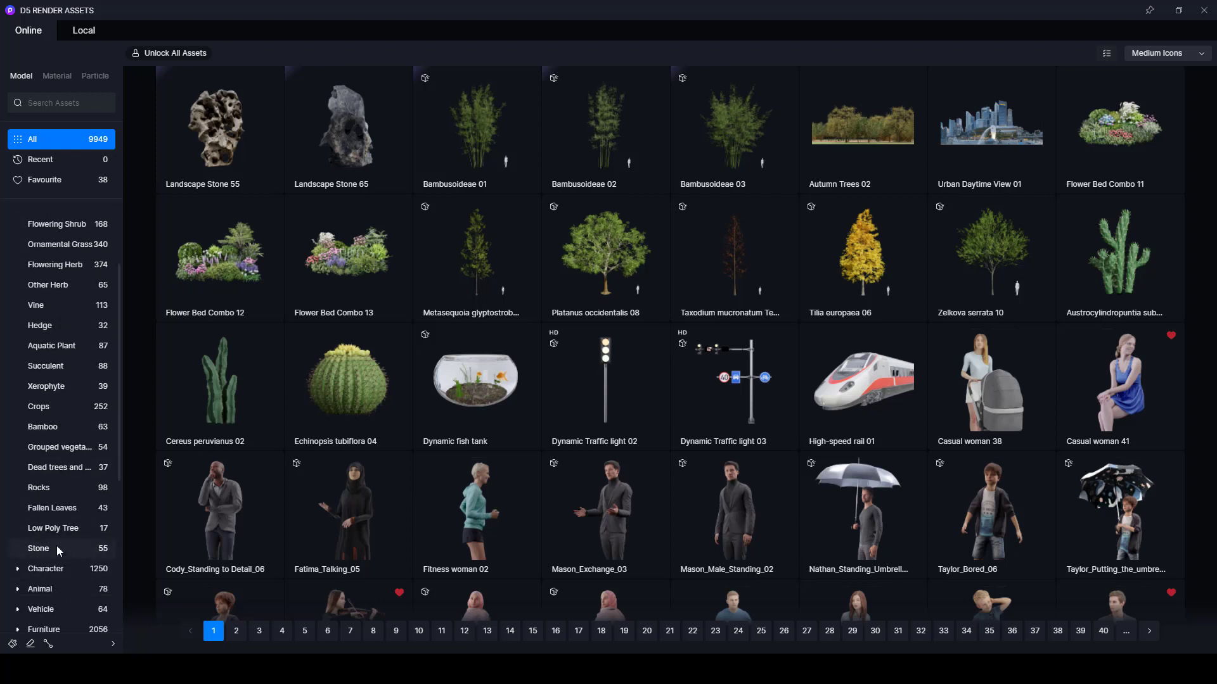
pyautogui.click(52, 530)
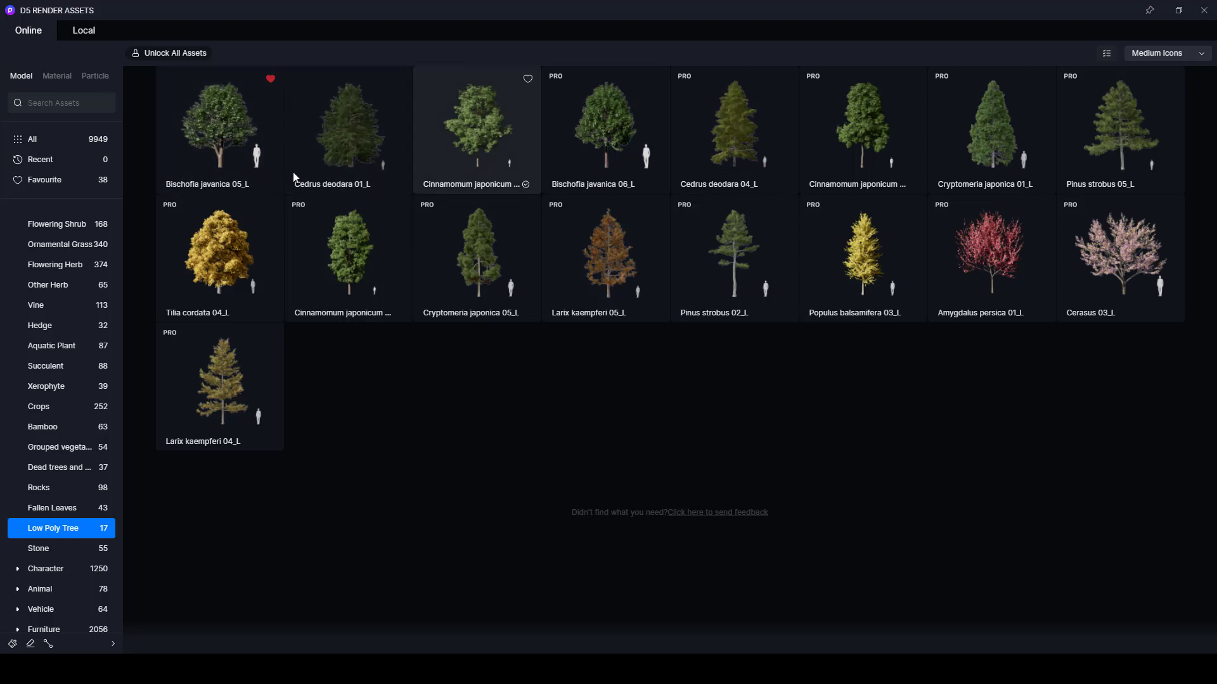
pyautogui.click(492, 161)
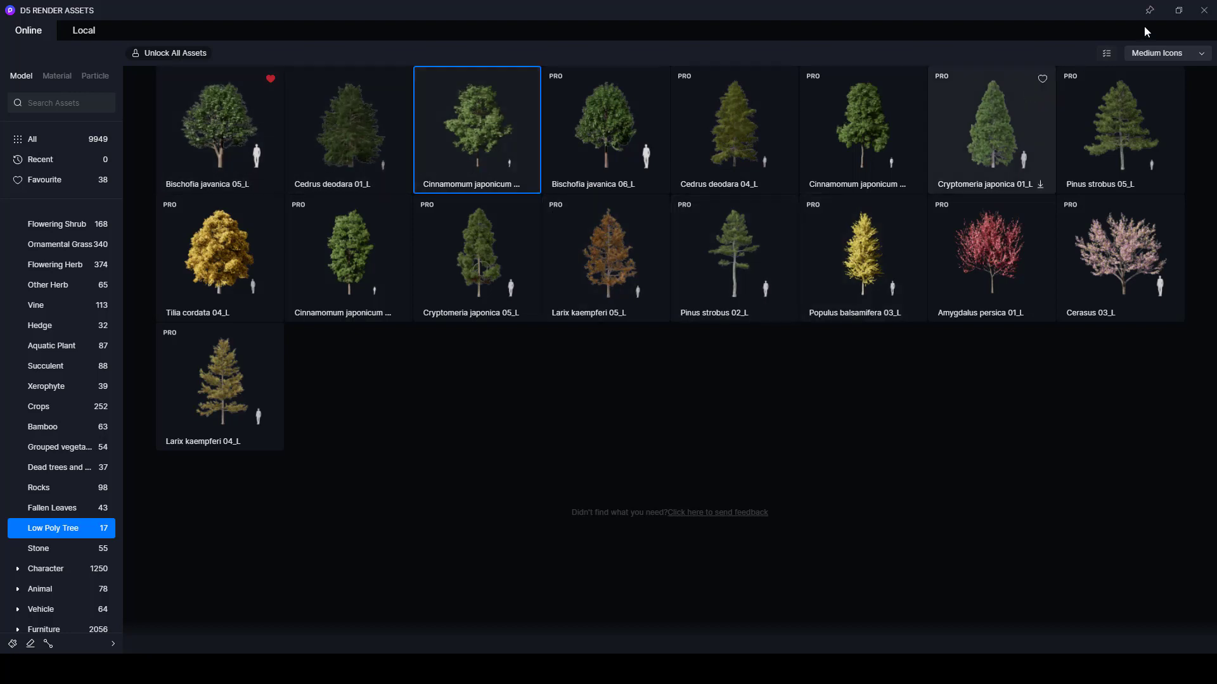
pyautogui.click(1204, 10)
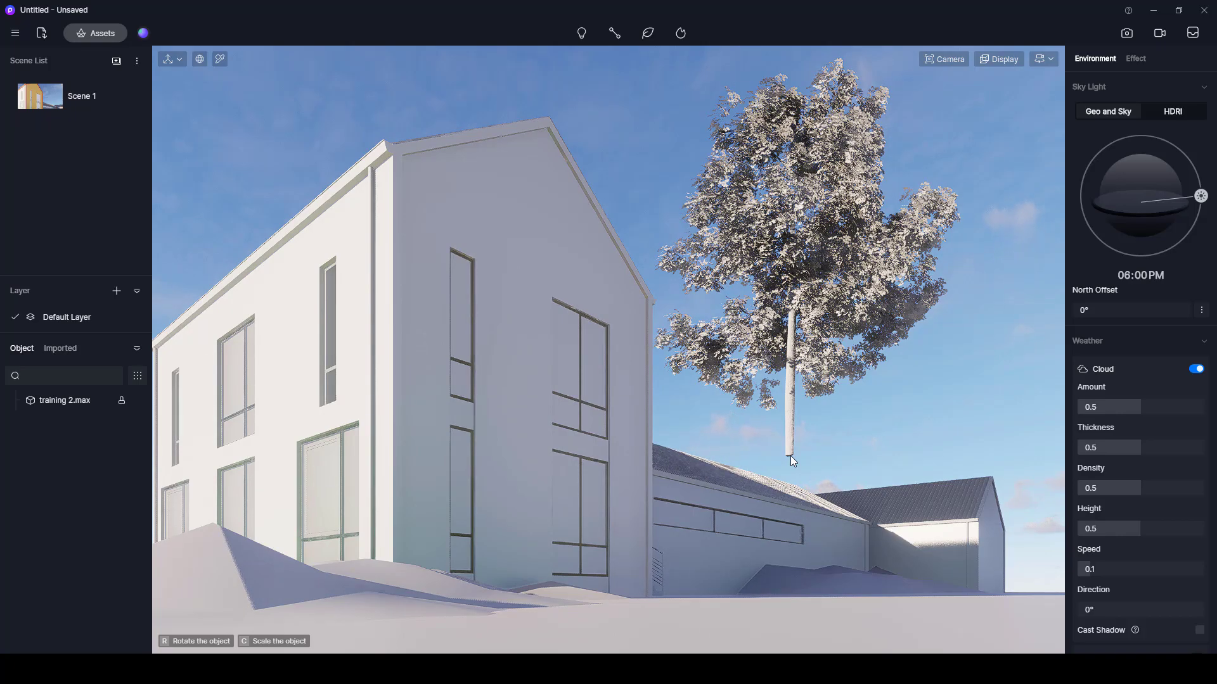
# - In top view, drop two Cinnamomum japonicum trees west of the buildings
pyautogui.click(789, 455)
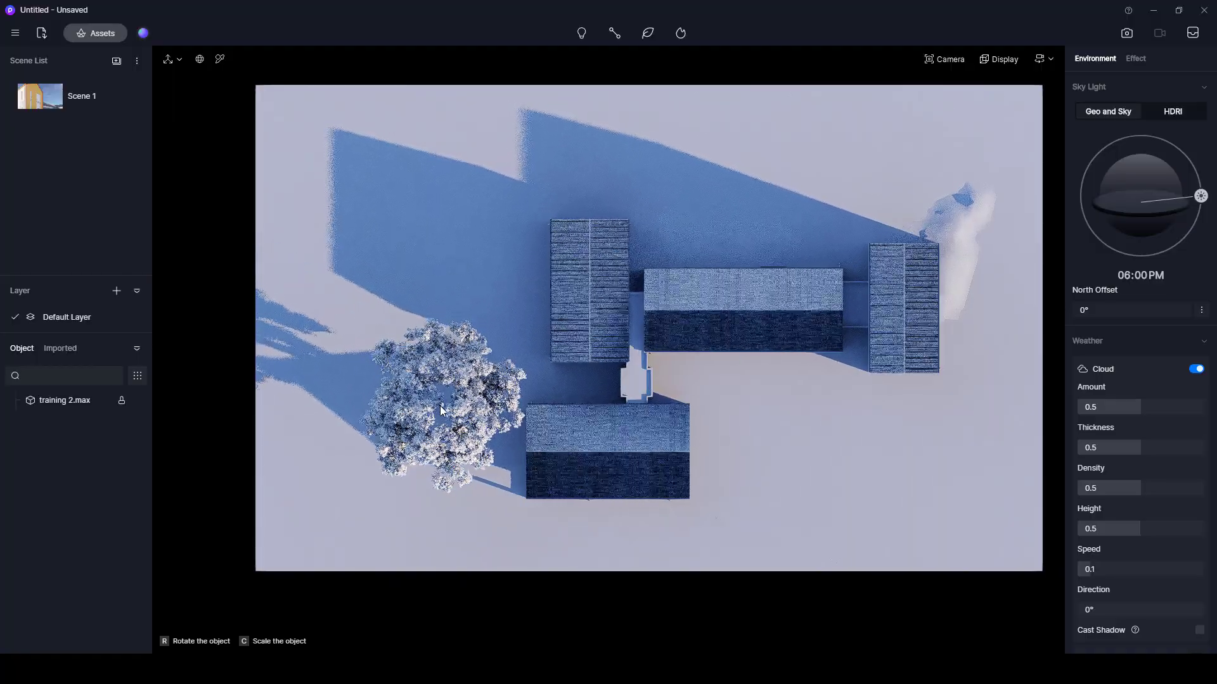
pyautogui.click(439, 405)
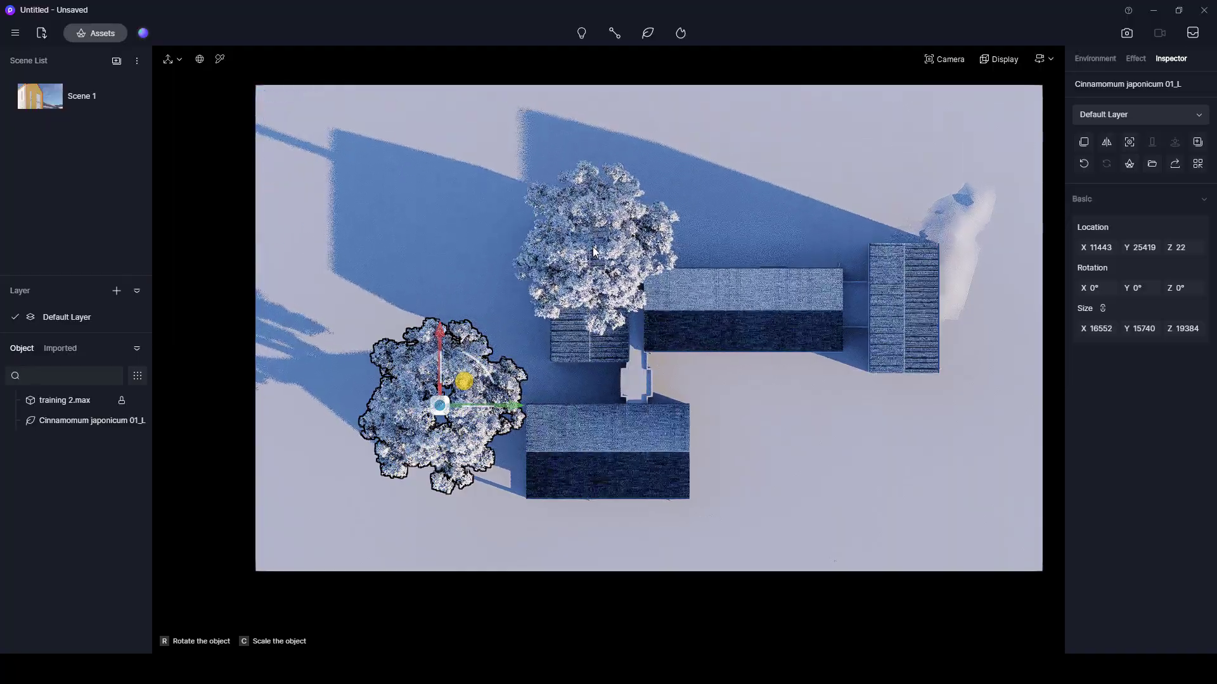
pyautogui.click(588, 246)
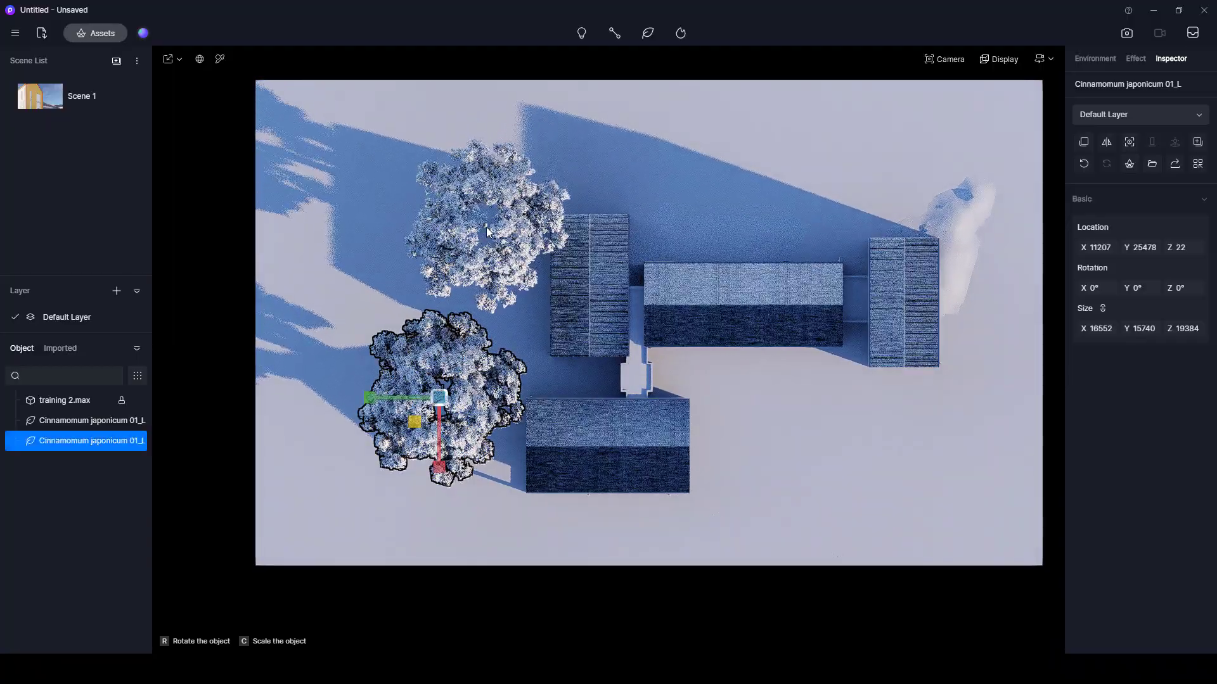
pyautogui.press('Escape')
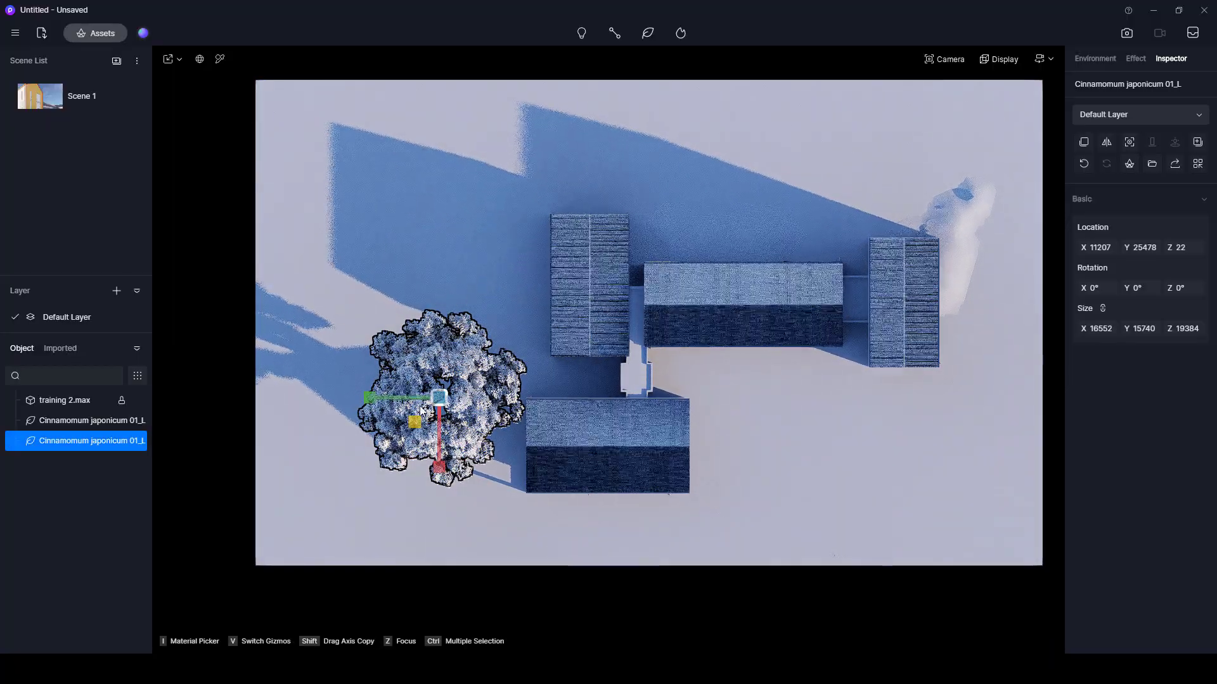
# - Nudge the first tree into position, scale it up about 1.5 times, and copy it
pyautogui.scroll(2, 444, 408)
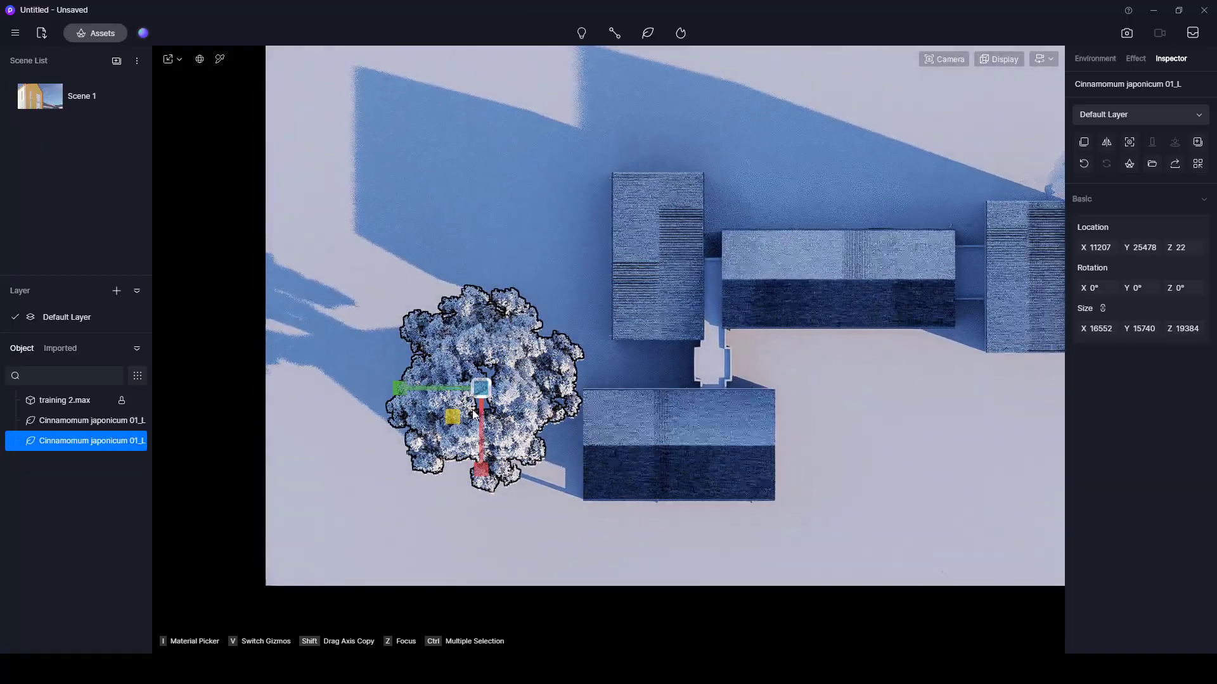
pyautogui.press('v')
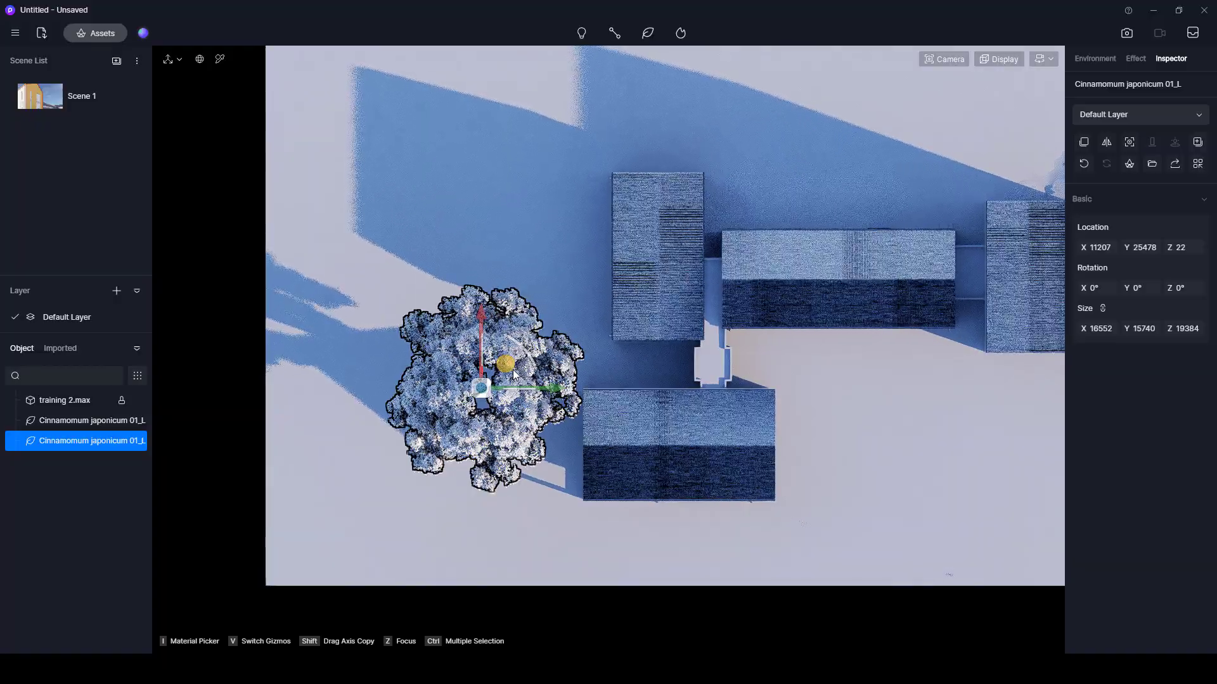
pyautogui.press('v')
pyautogui.moveTo(480, 389); pyautogui.dragTo(456, 397)
pyautogui.press('v')
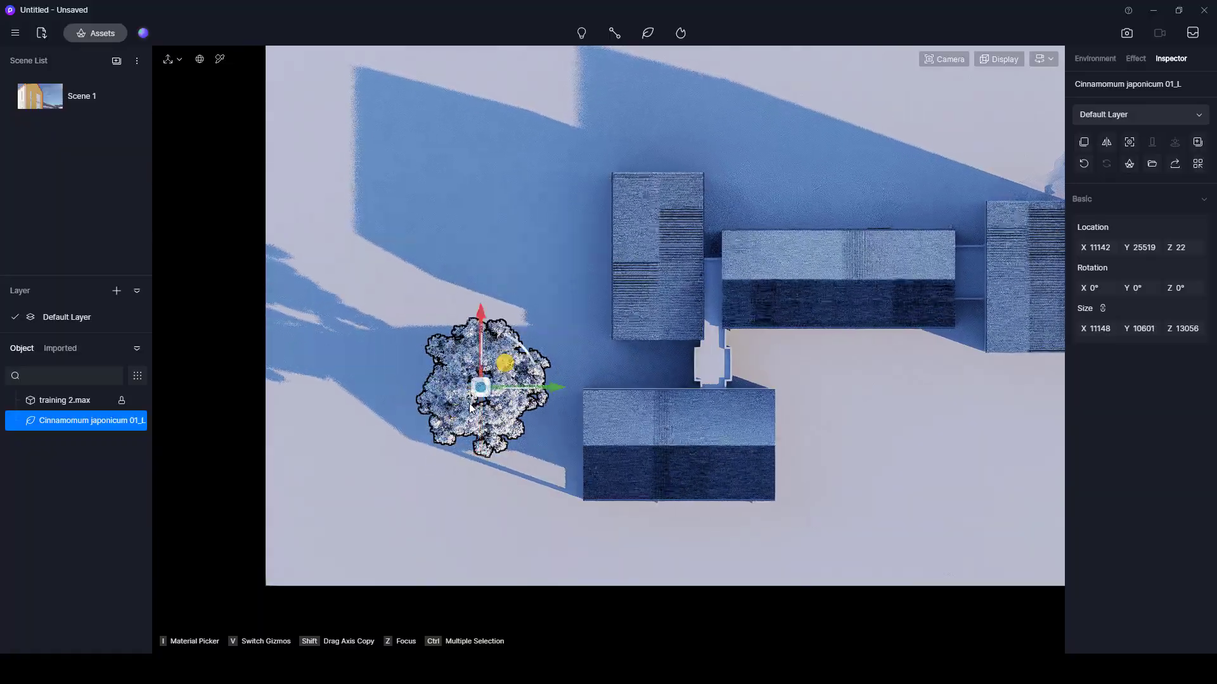
pyautogui.moveTo(483, 353); pyautogui.dragTo(465, 420)
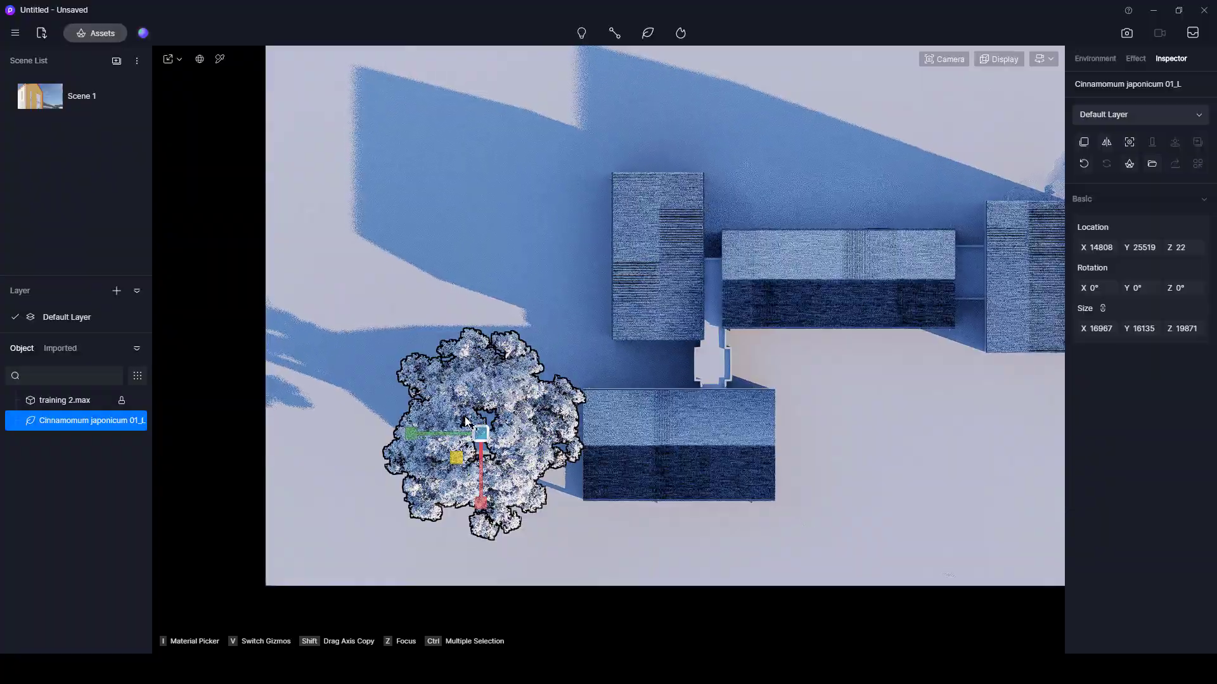
pyautogui.hotkey('ctrl', 'v')
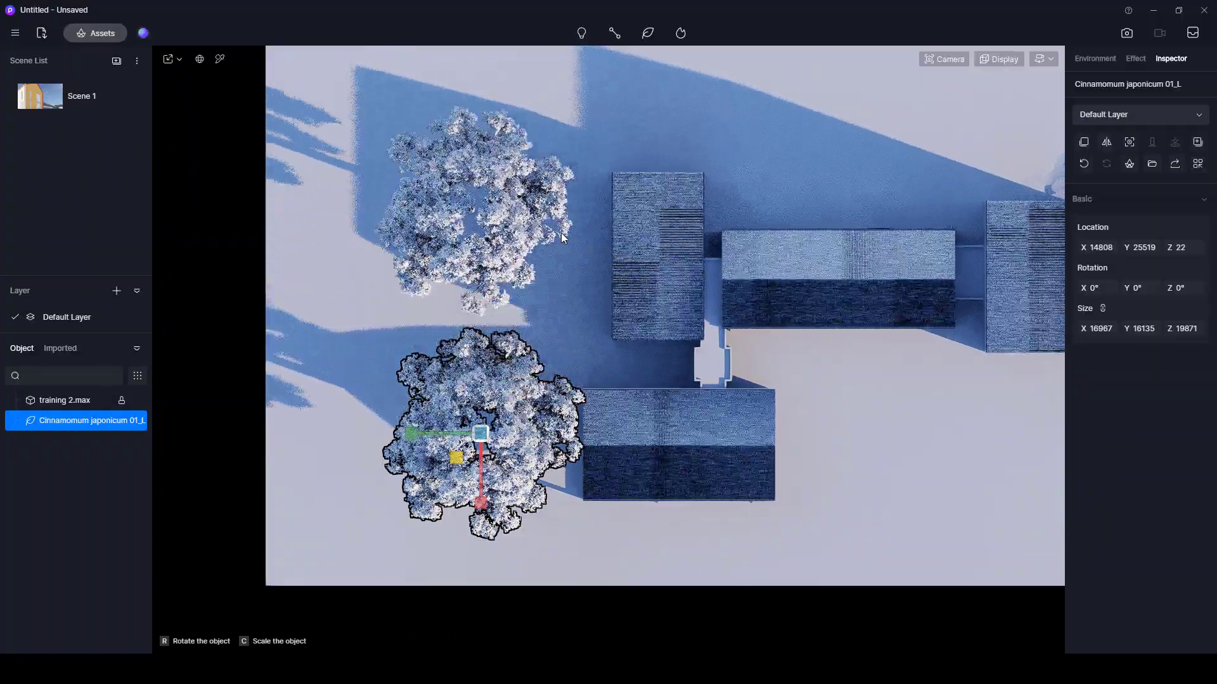
# - Drop the Cinnamomum copy to the north, then place and enlarge a Bischofia javanica 05_L tree left of the barn
pyautogui.click(500, 237)
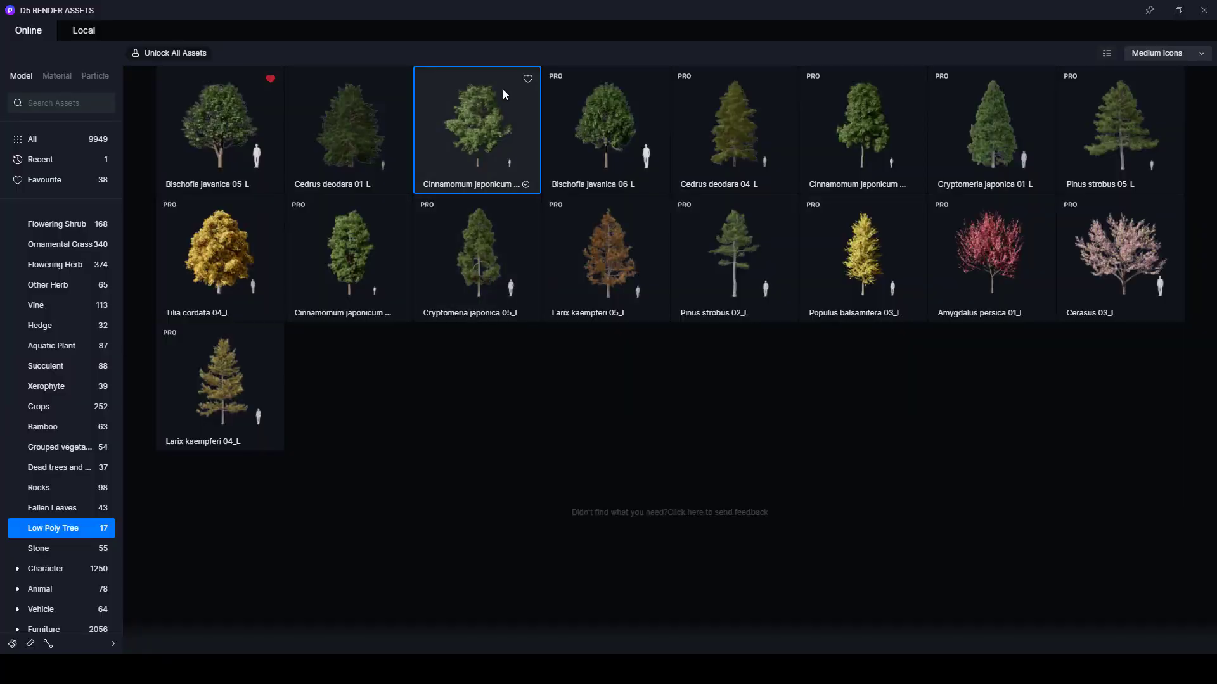
pyautogui.click(227, 150)
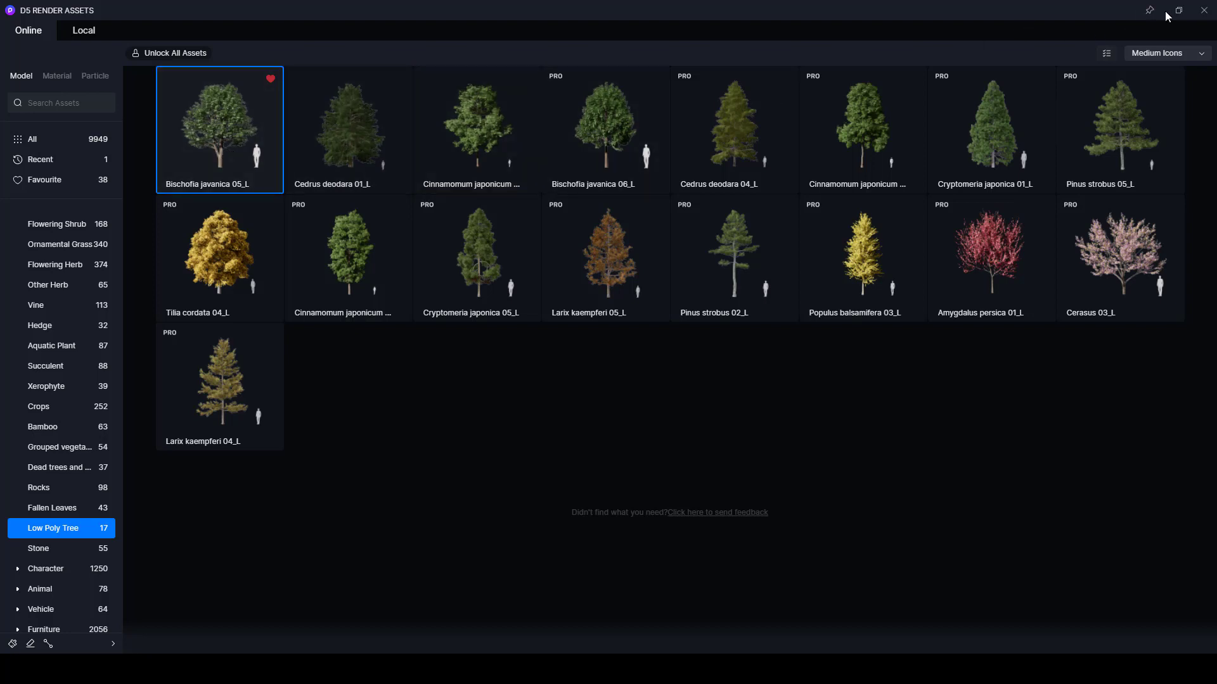
pyautogui.click(1202, 12)
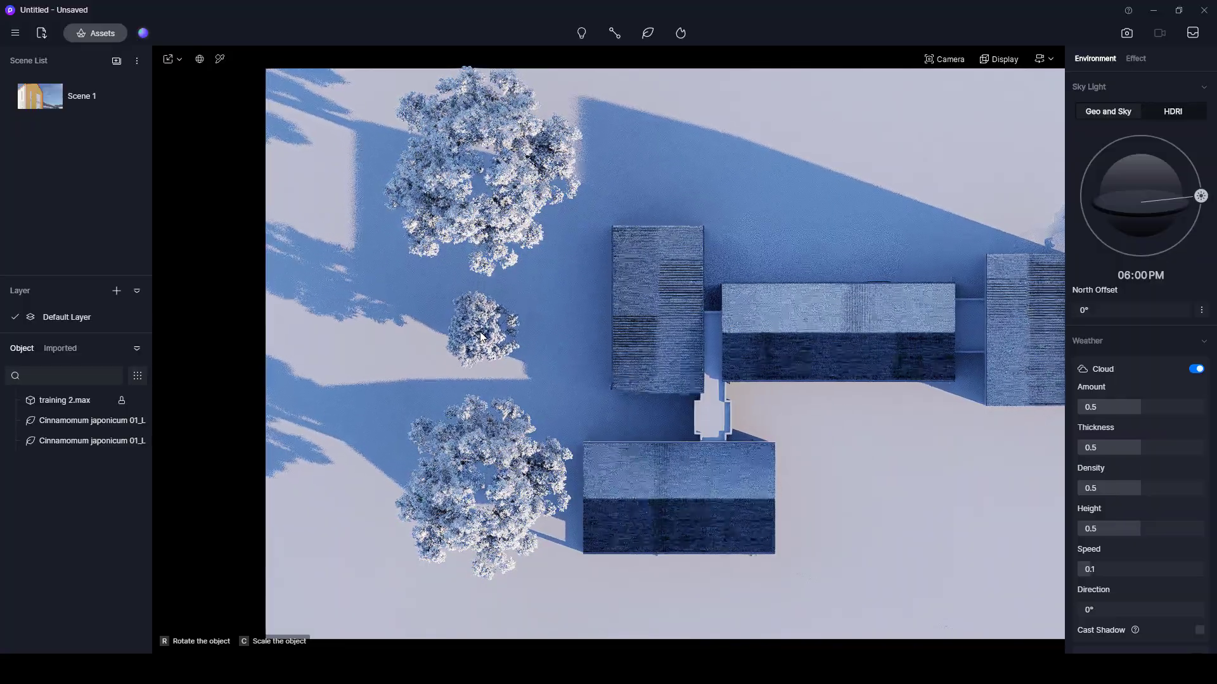
pyautogui.click(481, 331)
pyautogui.rightClick(496, 376)
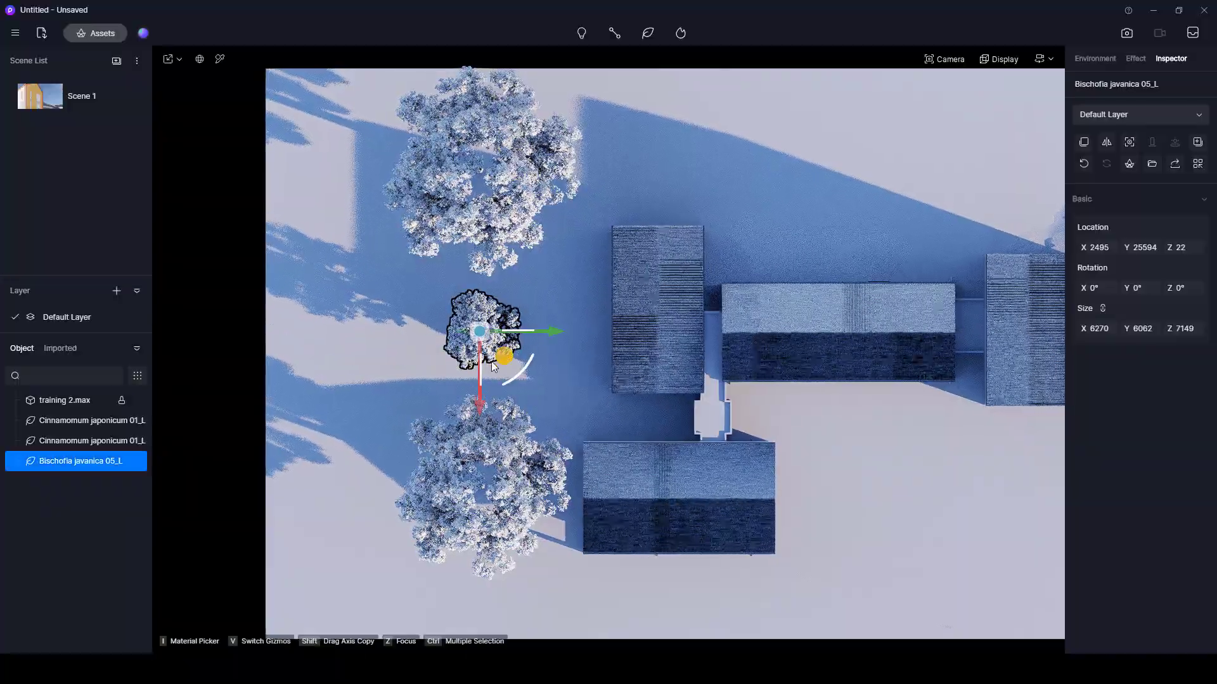
pyautogui.moveTo(455, 358); pyautogui.dragTo(483, 367)
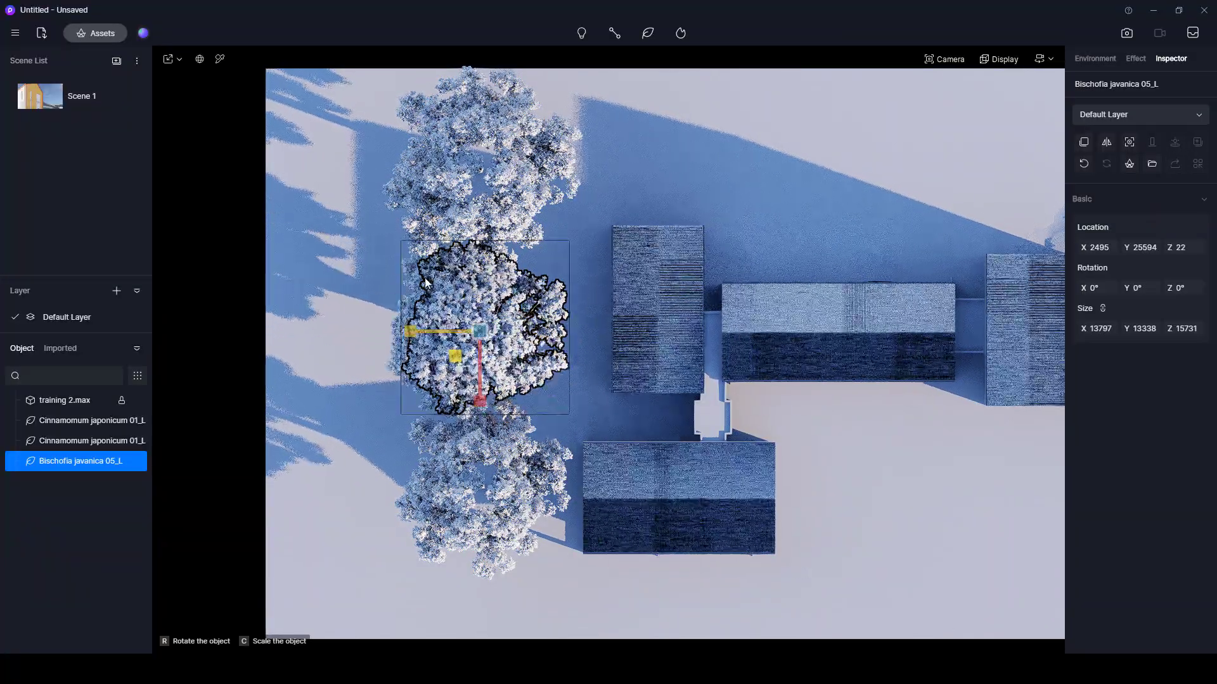
# - Pan to the left side and place another Bischofia javanica 05_L tree beside the barn
pyautogui.moveTo(444, 309); pyautogui.dragTo(635, 303, button='middle')
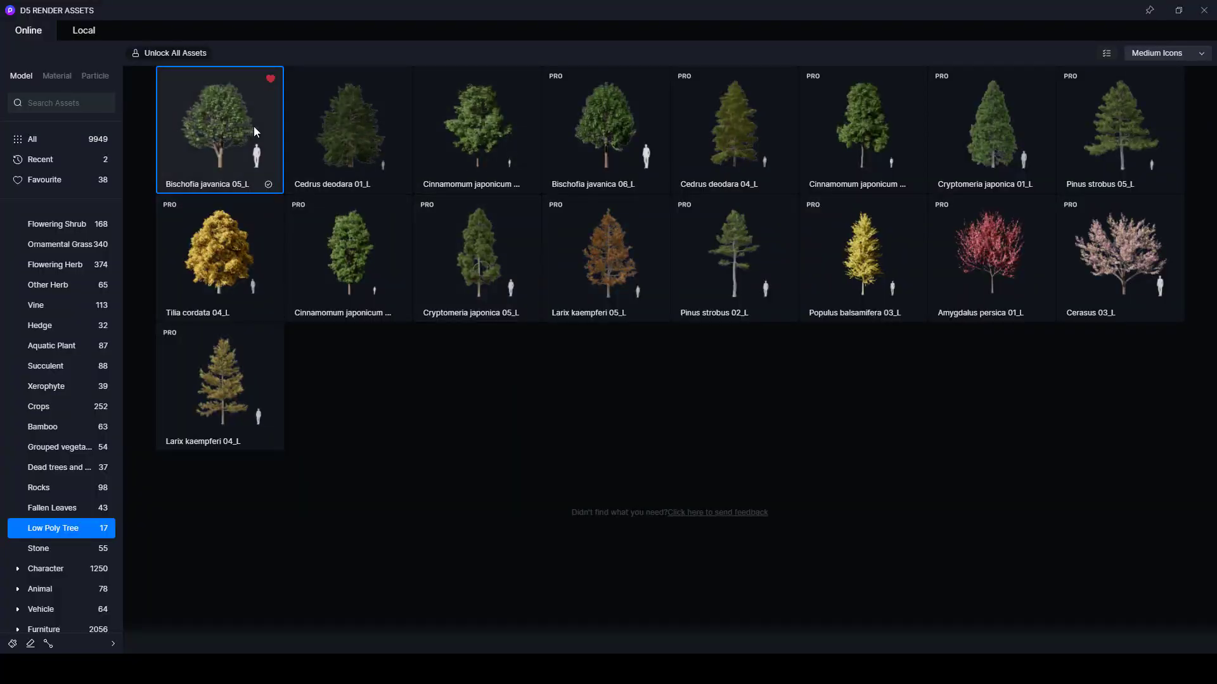
pyautogui.click(1204, 11)
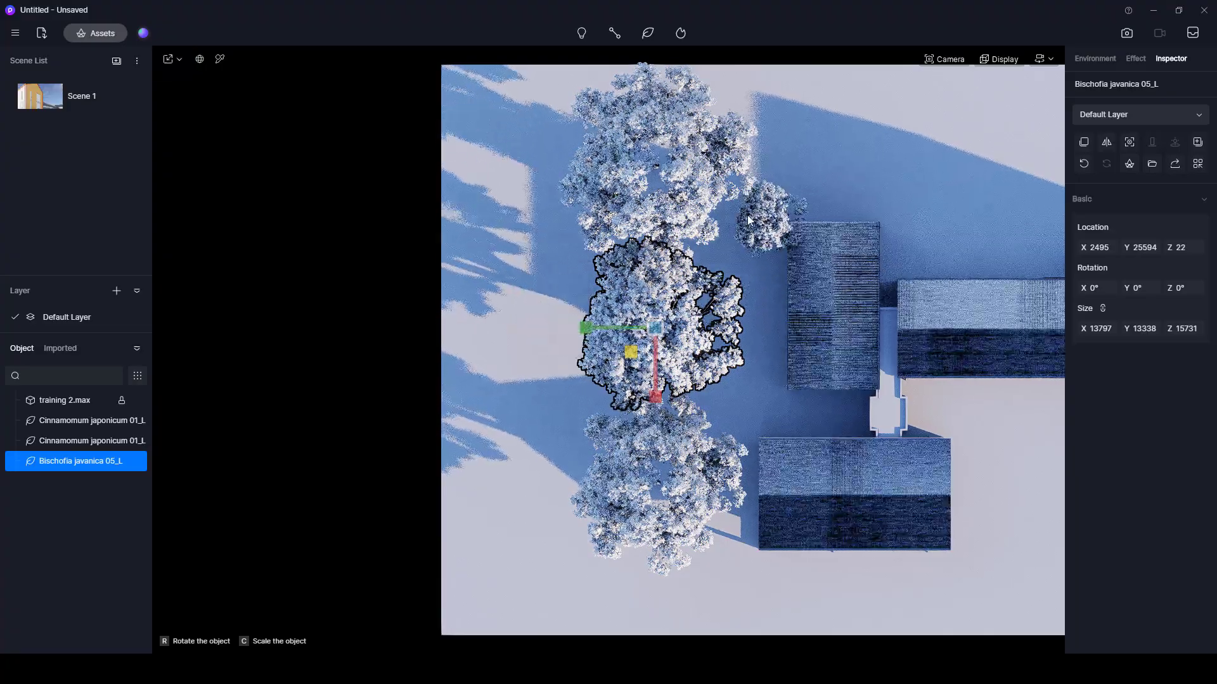
pyautogui.click(745, 152)
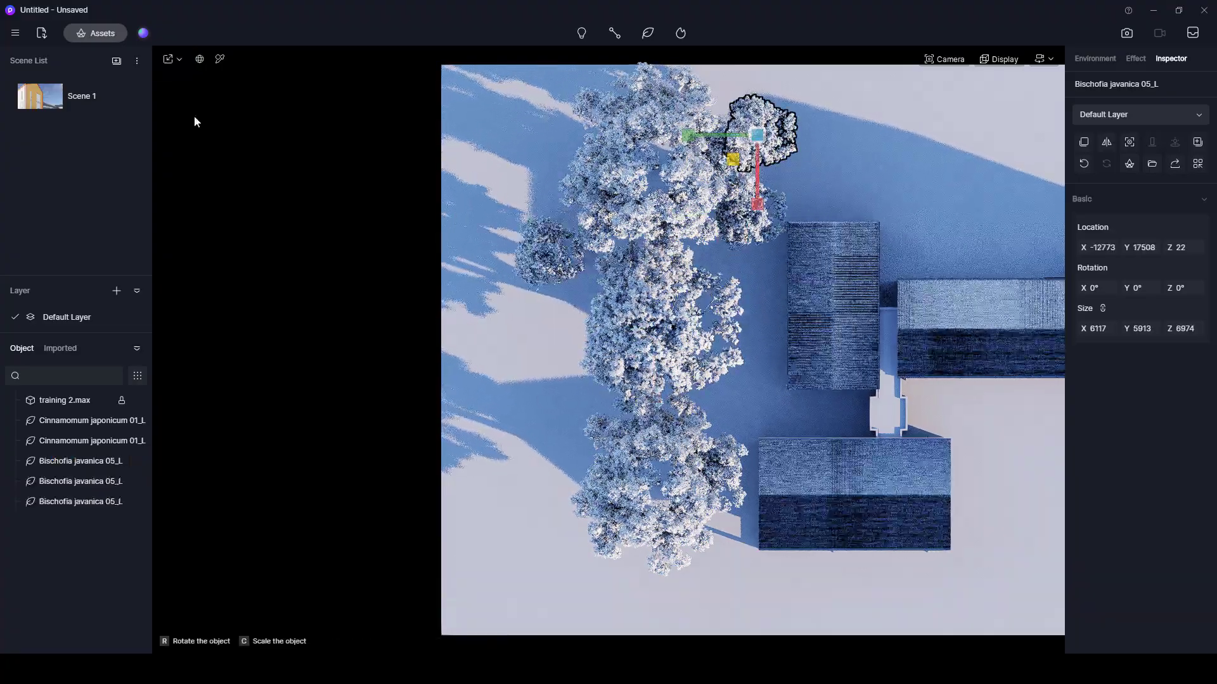
# - Switch to the Scene 1 view and set the display mode to white clay
pyautogui.click(53, 94)
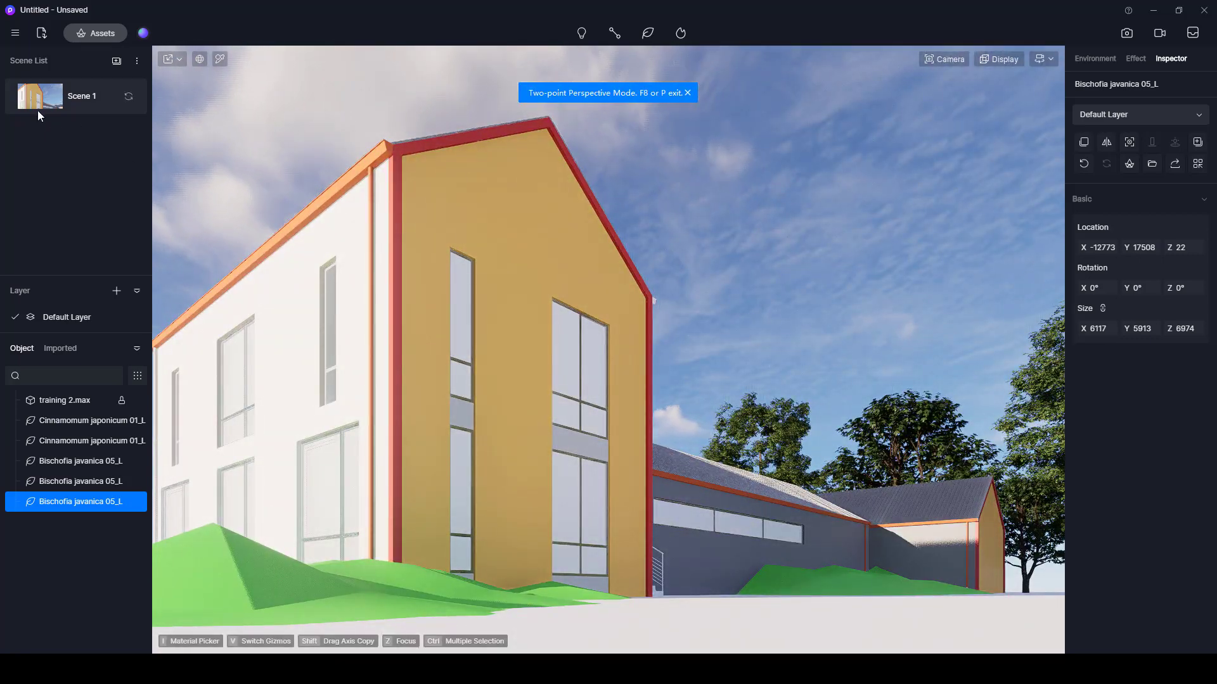
pyautogui.click(713, 319)
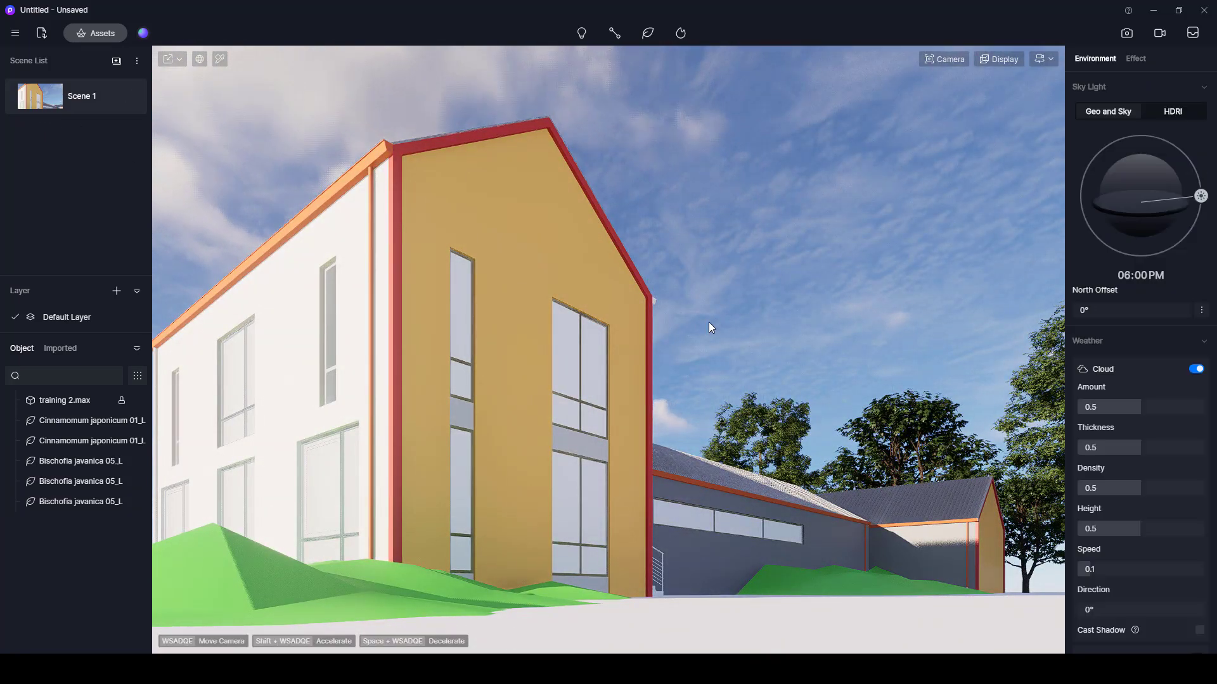
pyautogui.click(999, 58)
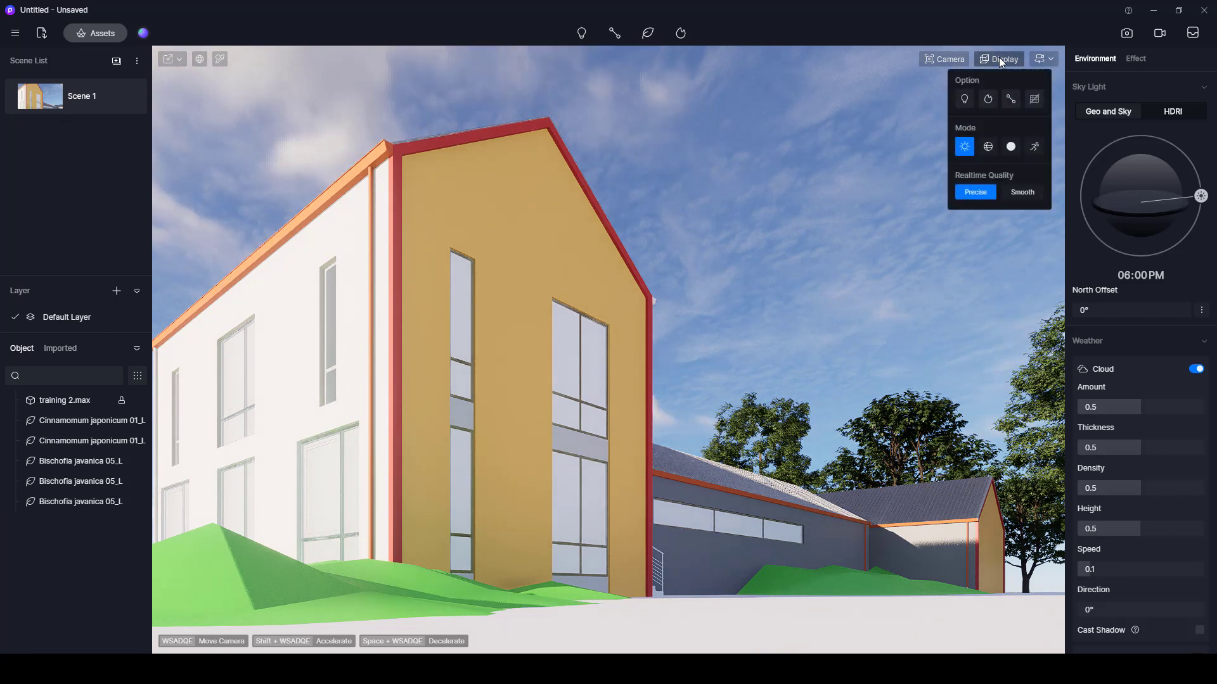
pyautogui.click(1010, 147)
pyautogui.click(833, 297)
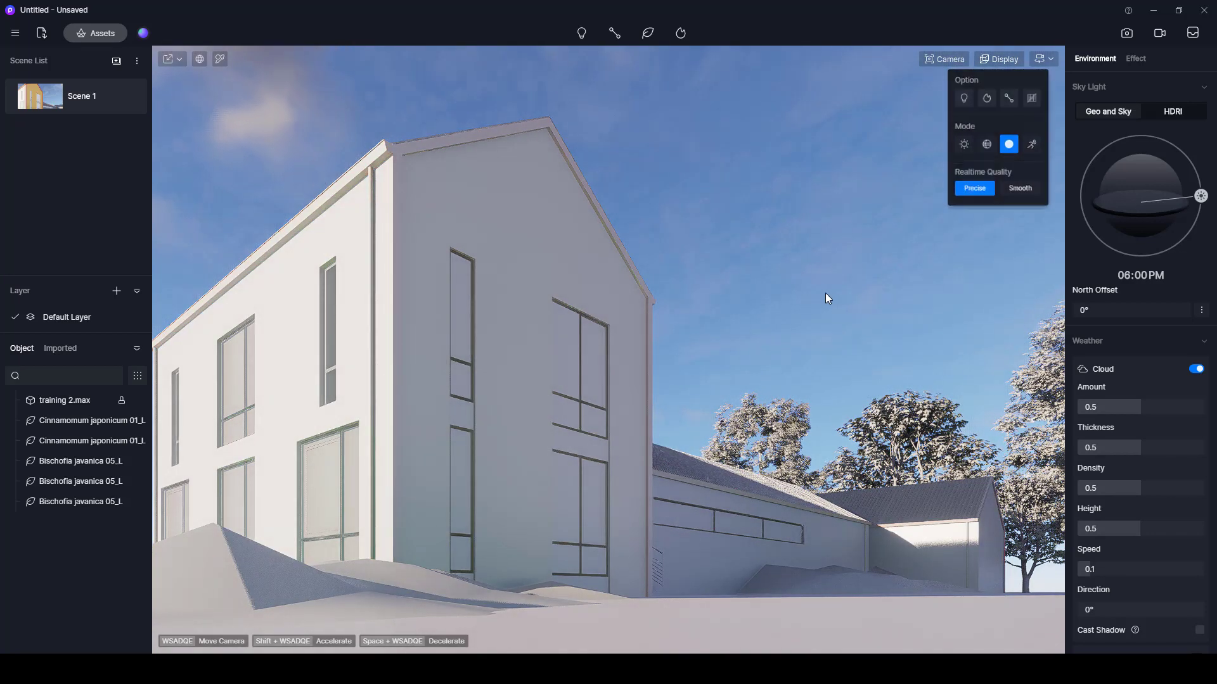
# - Refresh the Scene 1 thumbnail and place a Golden Privet hedge in the right foreground
pyautogui.click(128, 97)
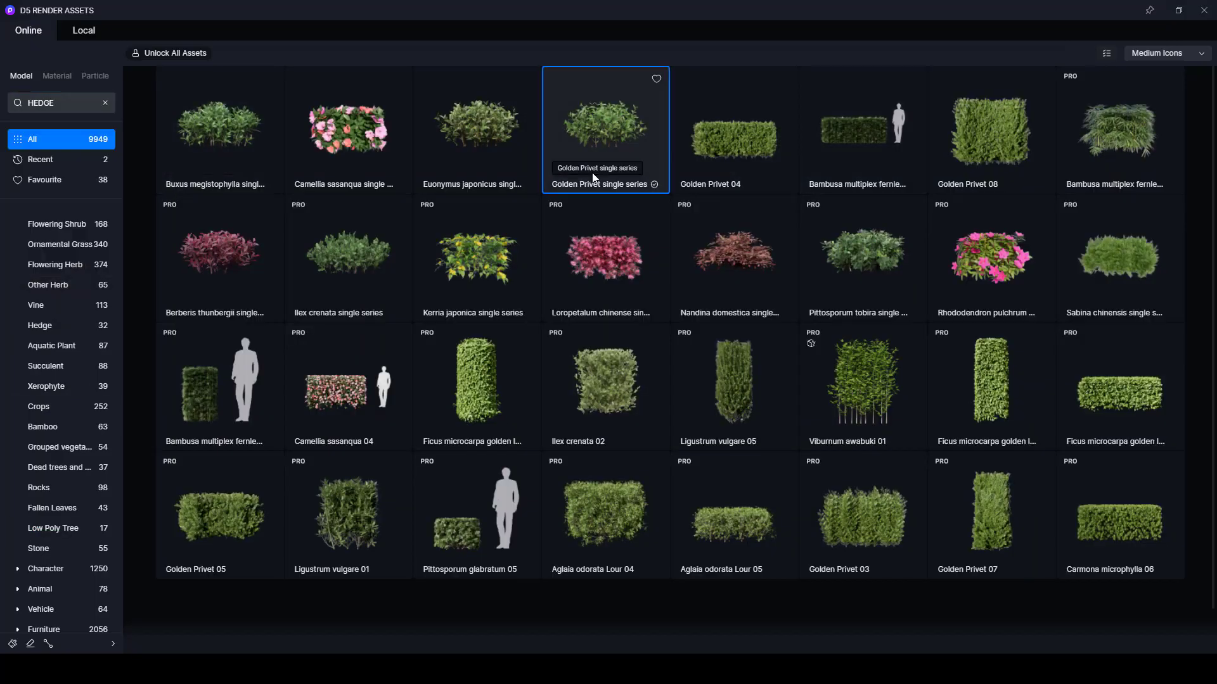
pyautogui.click(621, 117)
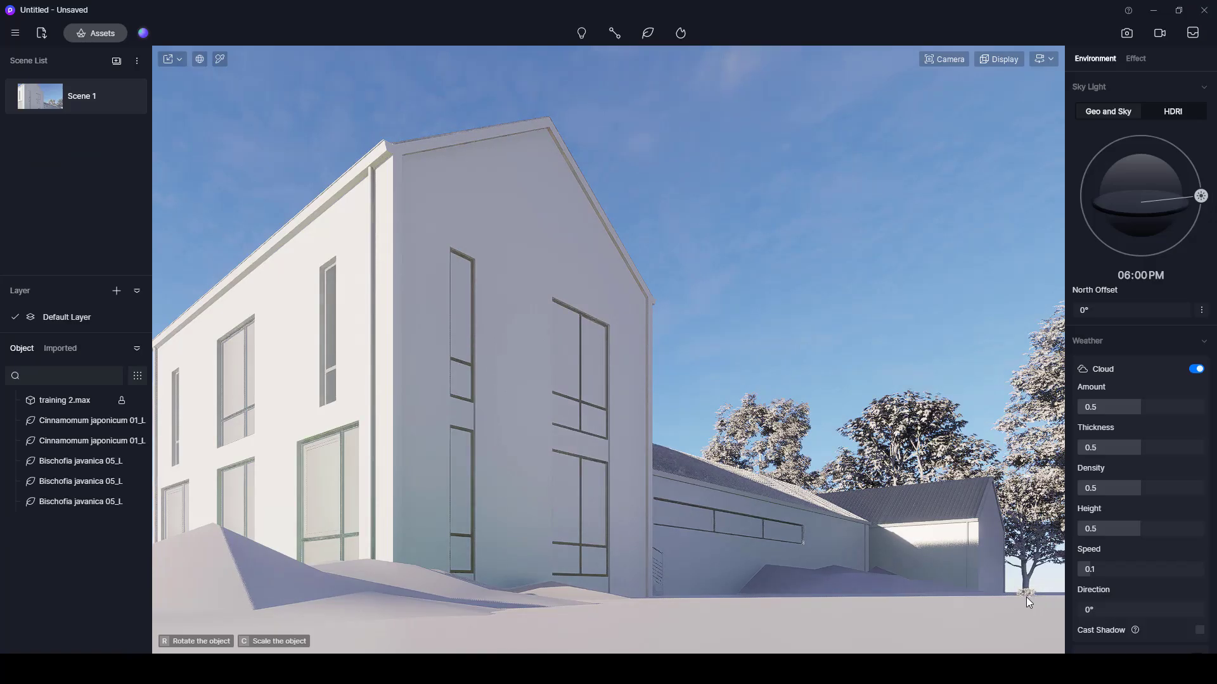
pyautogui.click(1025, 597)
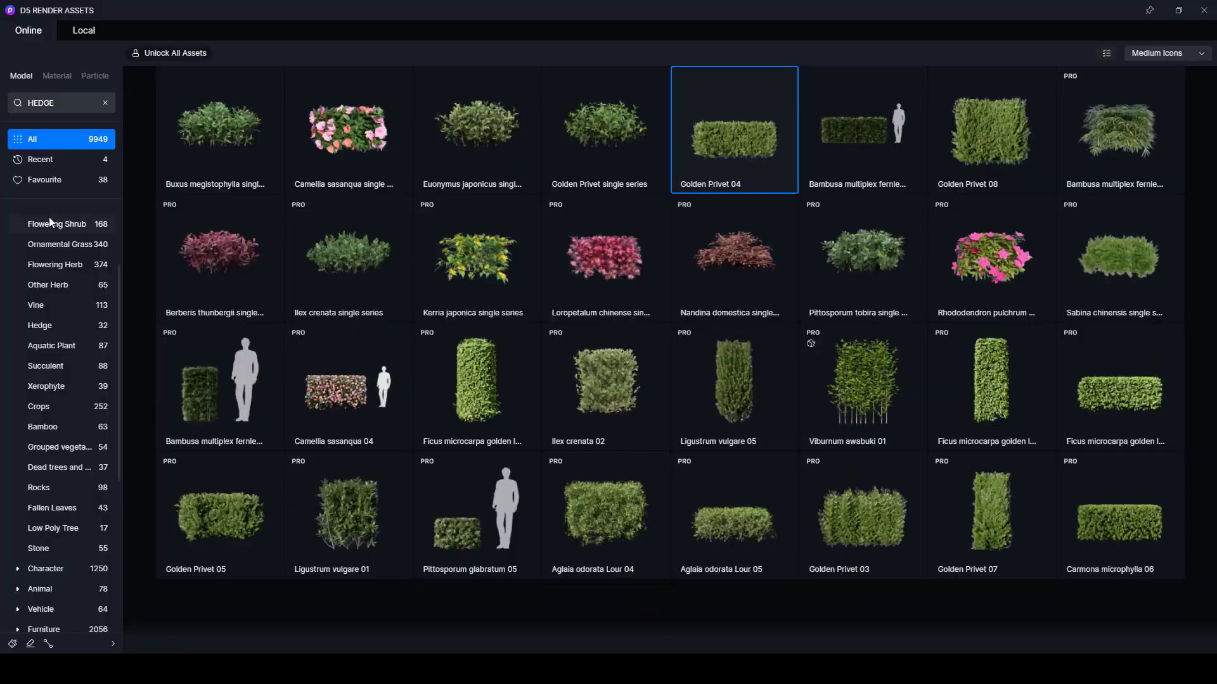
# - Place a Cinnamomum camphora tree from the broadleaf tree assets
pyautogui.click(48, 221)
pyautogui.press('Down')
pyautogui.click(348, 253)
pyautogui.click(625, 448)
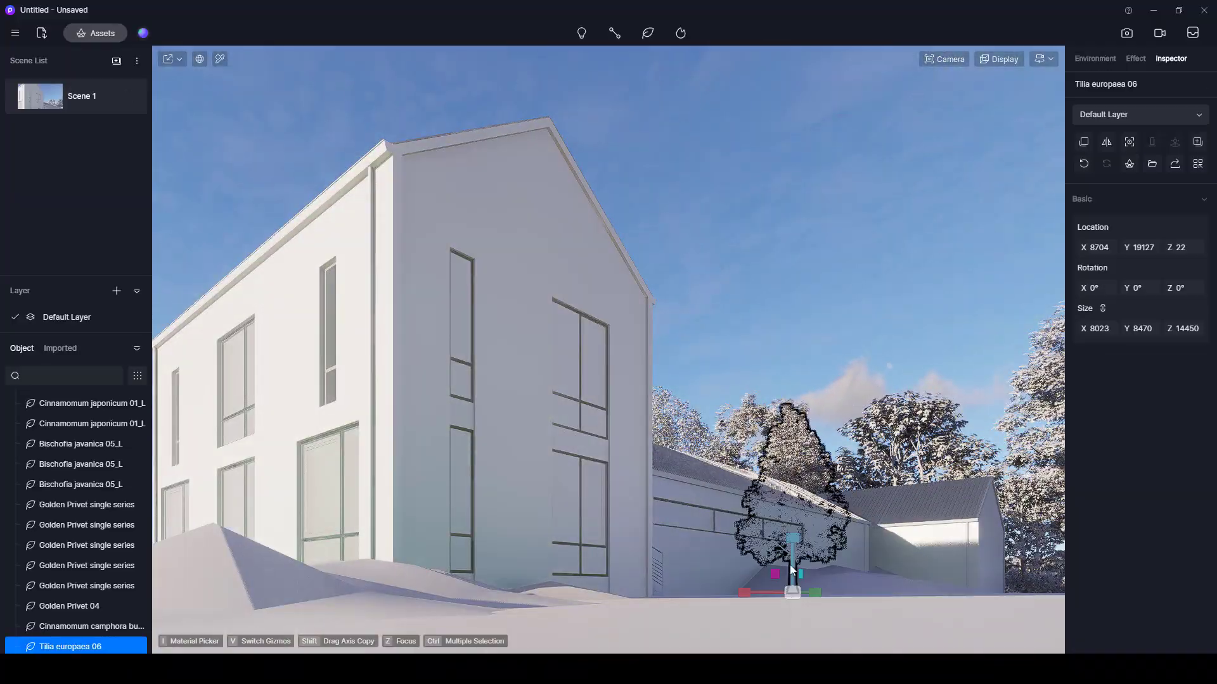
# - Add a Sabina chinensis shrub from the conifer assets in front of the house
pyautogui.click(824, 363)
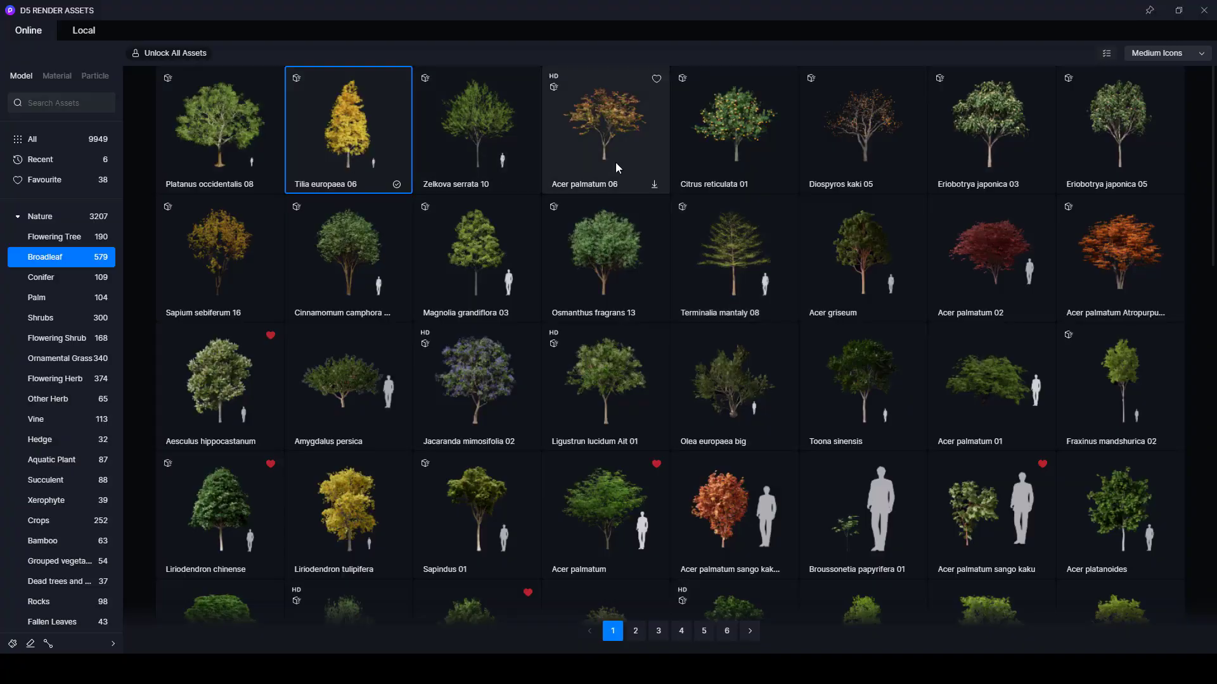
pyautogui.click(61, 277)
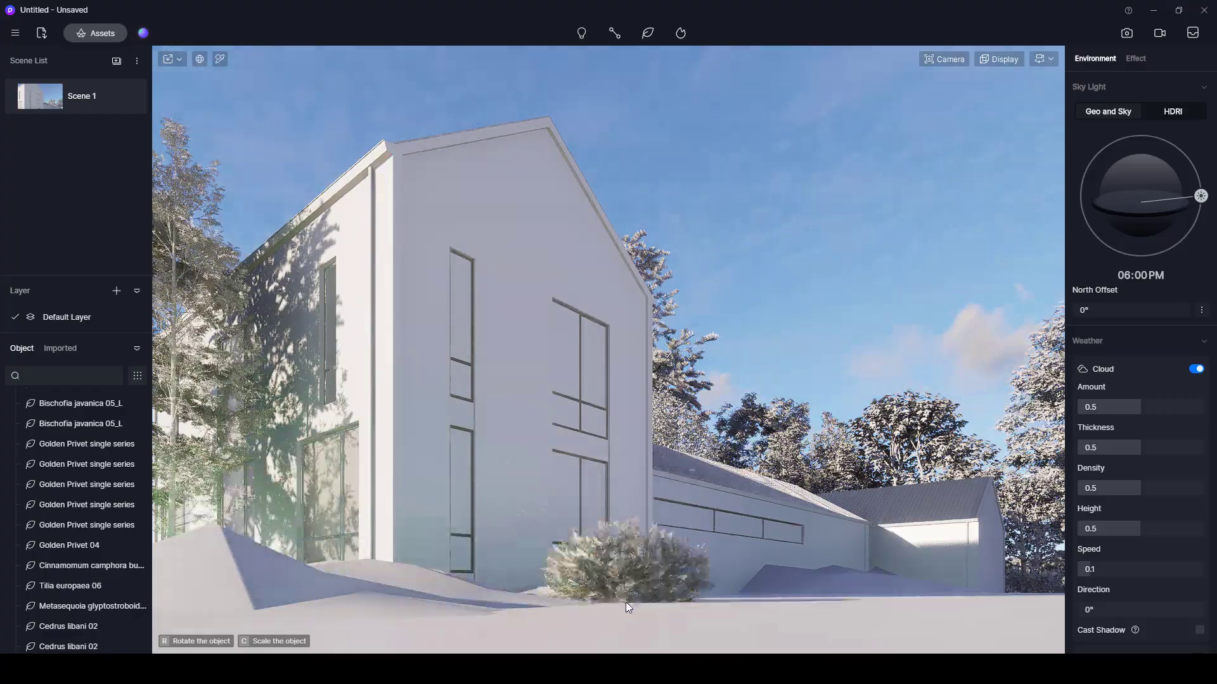
pyautogui.click(630, 604)
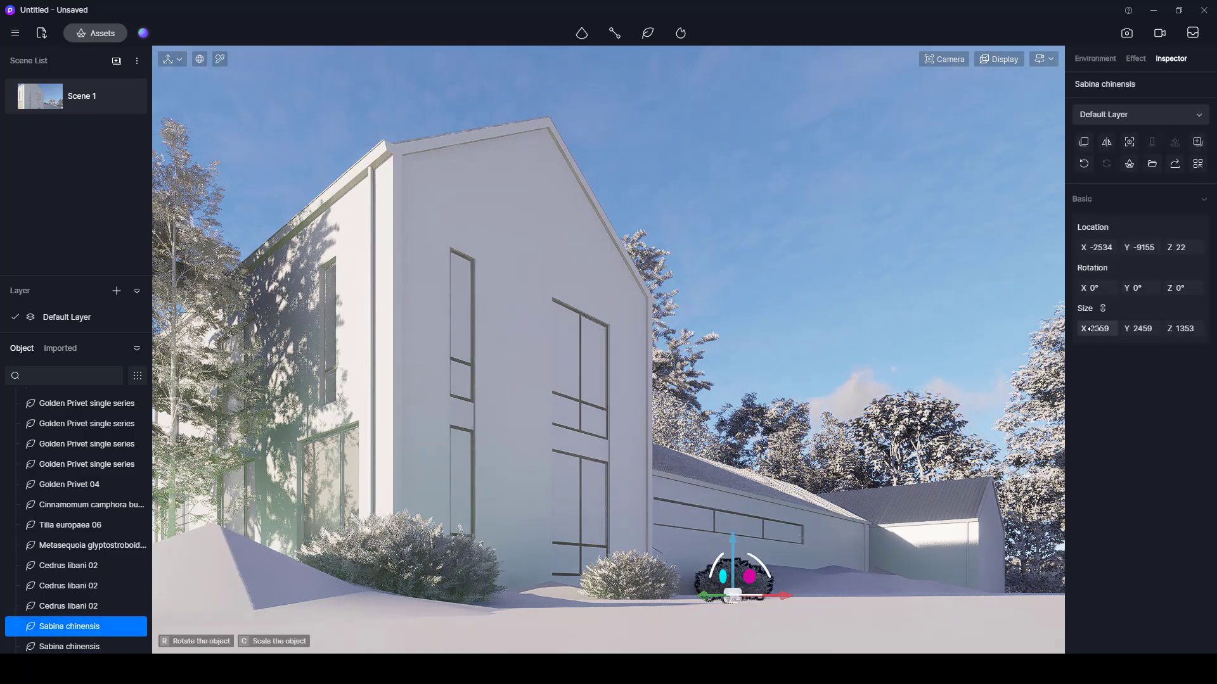
# - Shift the second Sabina chinensis right and move Golden Privet 04 up the slope, then open image settings
pyautogui.click(747, 574)
pyautogui.moveTo(786, 573); pyautogui.dragTo(868, 586)
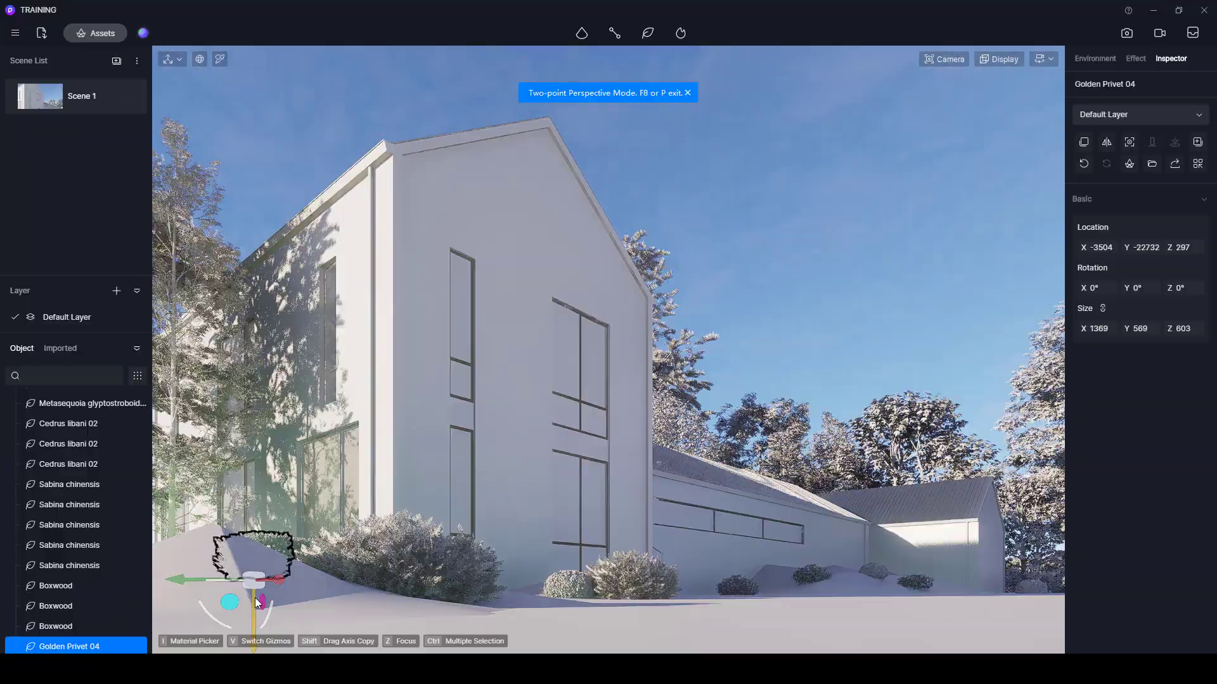
pyautogui.moveTo(257, 603)
pyautogui.mouseDown()
pyautogui.moveTo(347, 580)
pyautogui.moveTo(242, 595)
pyautogui.mouseUp()
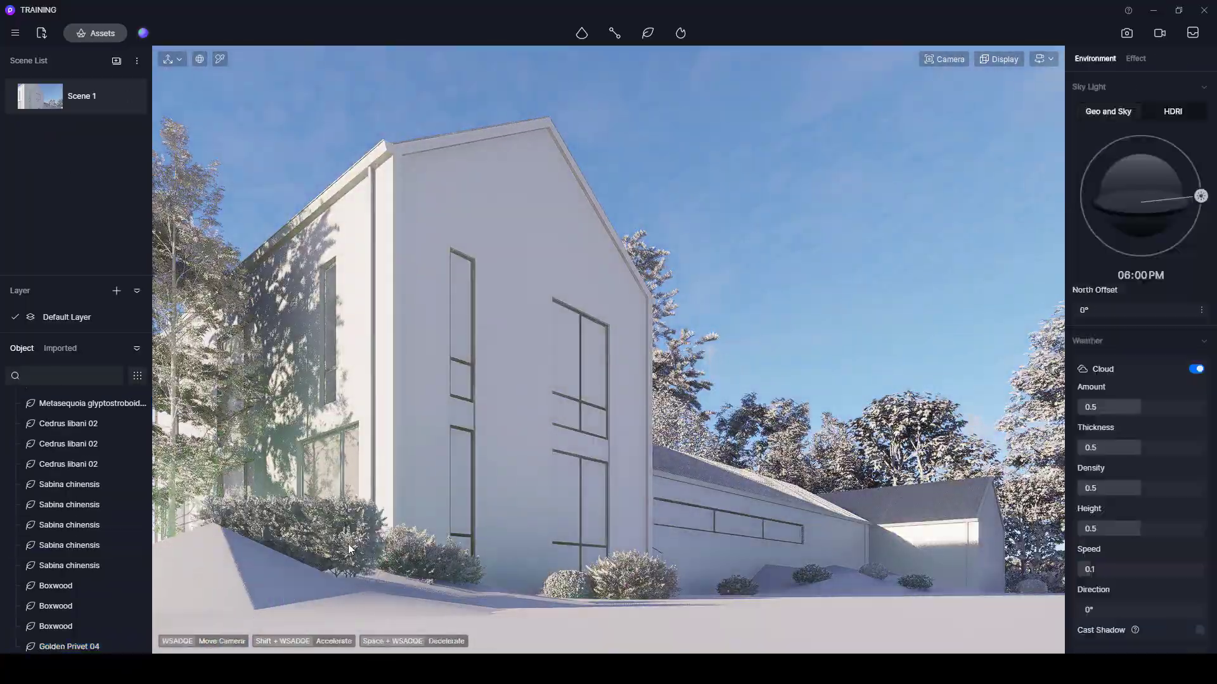
pyautogui.click(286, 594)
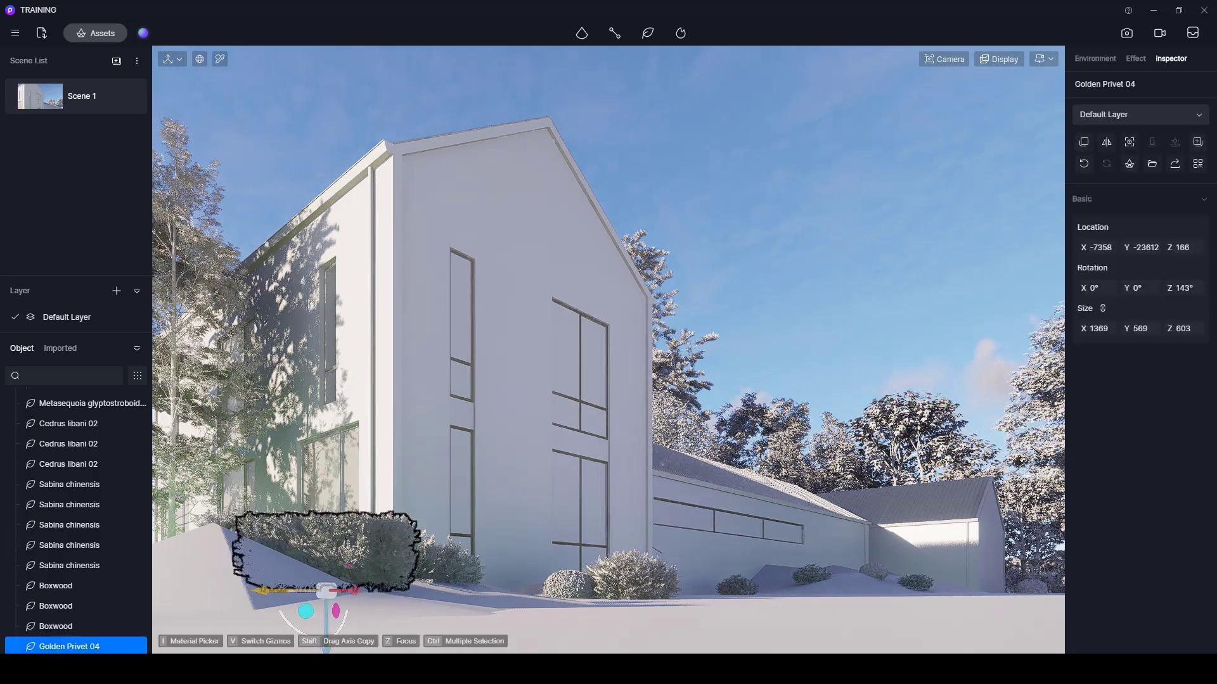
pyautogui.moveTo(331, 534); pyautogui.dragTo(261, 510)
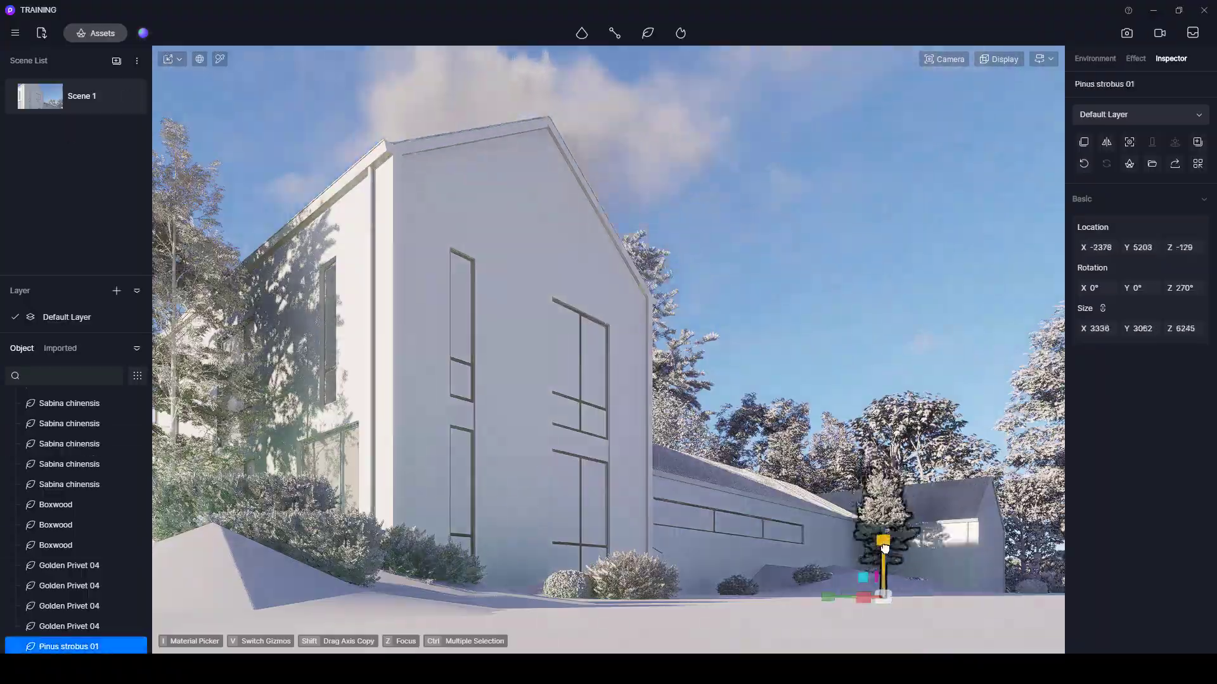
pyautogui.click(854, 284)
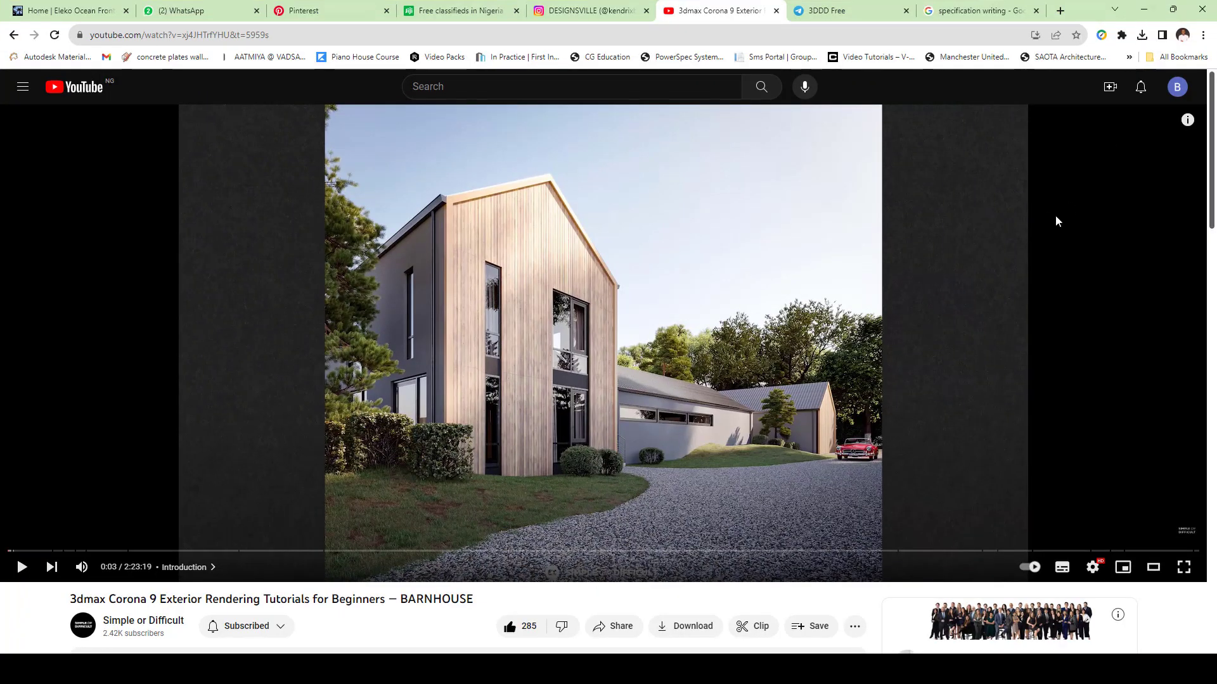
# - Minimize Chrome after checking the reference and exit D5's image camera mode
pyautogui.click(1144, 10)
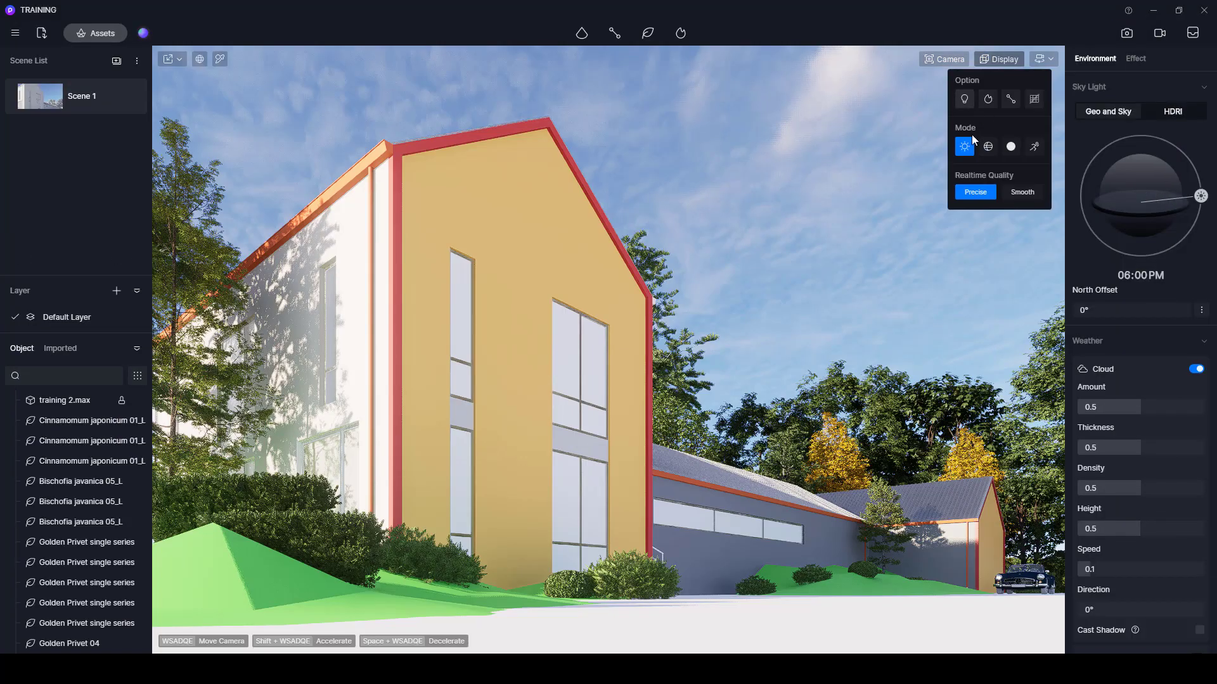
pyautogui.click(1010, 146)
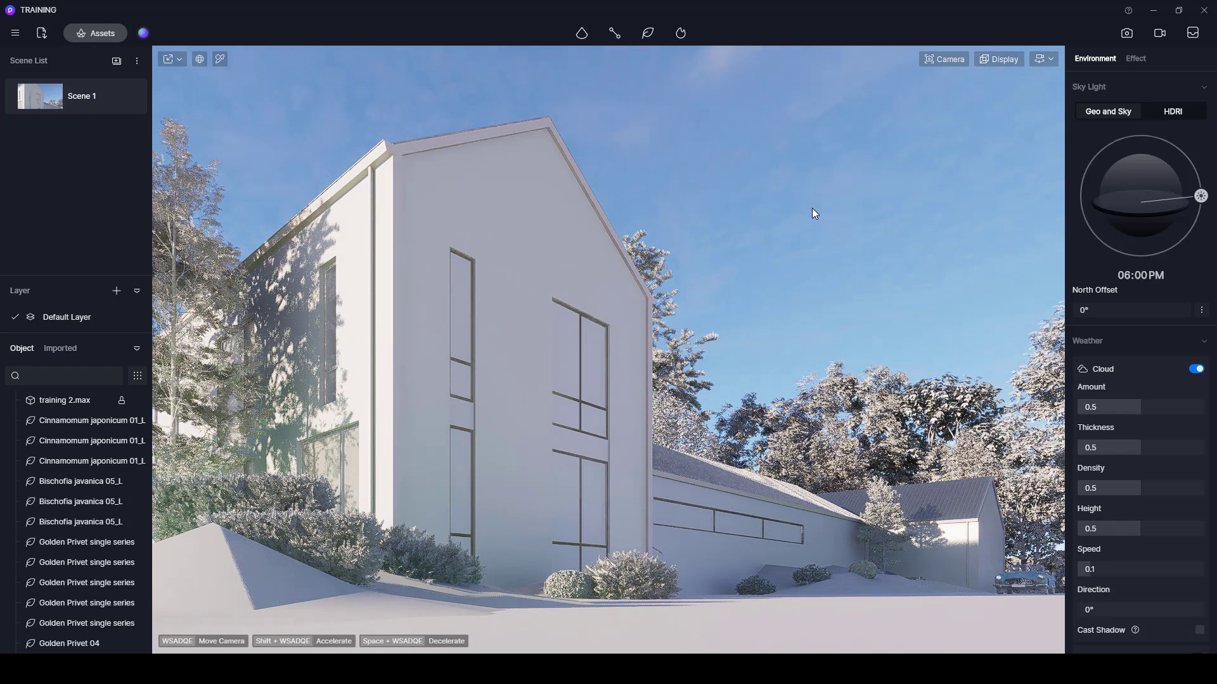
# - Reopen the 25mm, 2400 × 1670 image settings and compare with the reference video before minimizing Chrome
pyautogui.click(1127, 33)
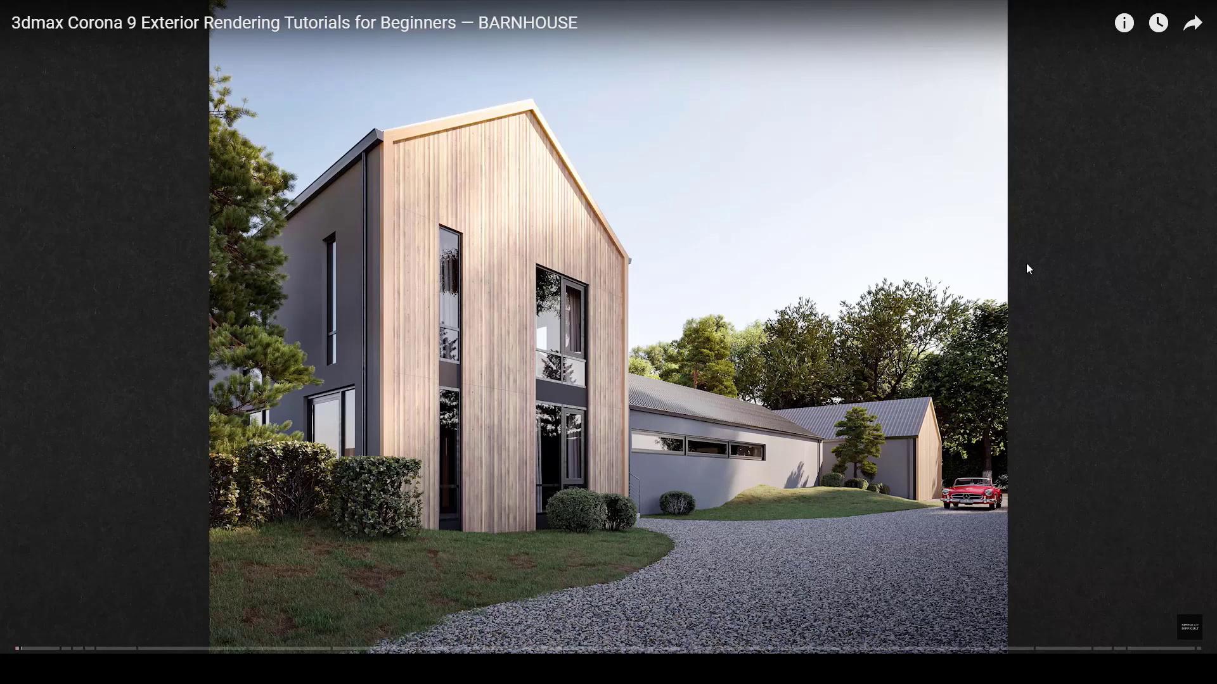
pyautogui.press('Escape')
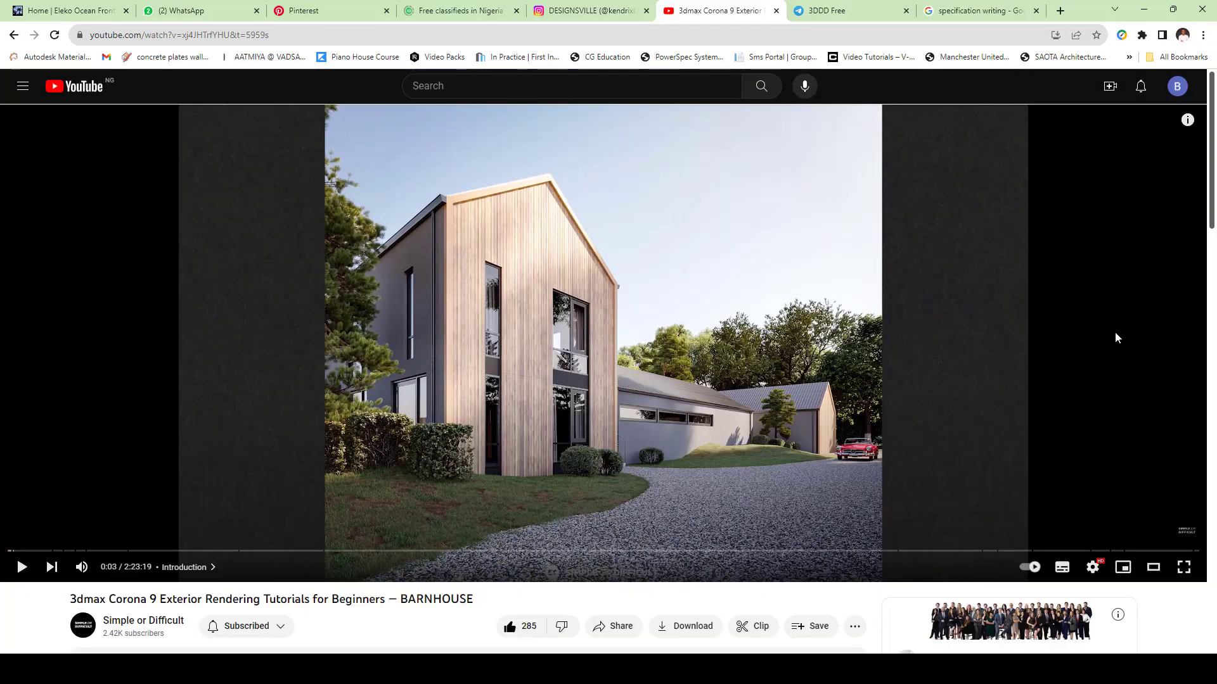
pyautogui.click(1140, 12)
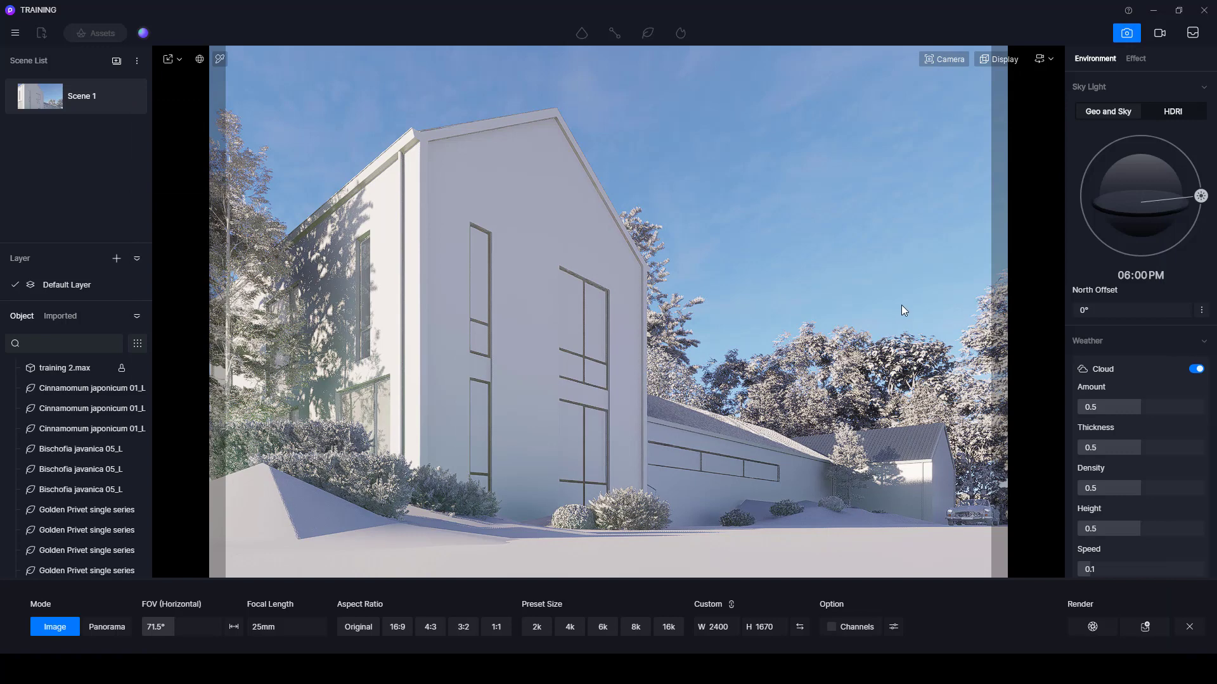